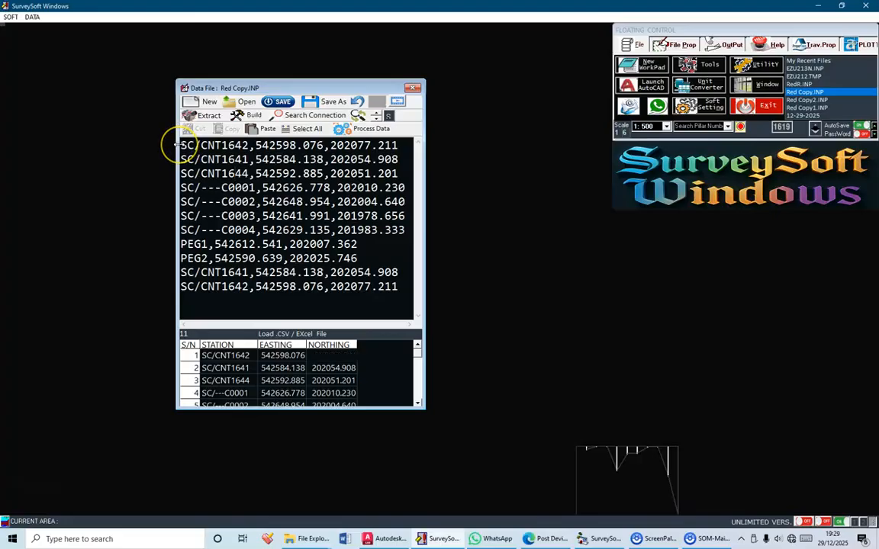
# Examine the three opening control rows, SC/CNT1642, SC/CNT1641 and SC/CNT1644, and their connection to the first boundary pillar, SC/---C0001
pyautogui.moveTo(181, 145); pyautogui.dragTo(174, 181)
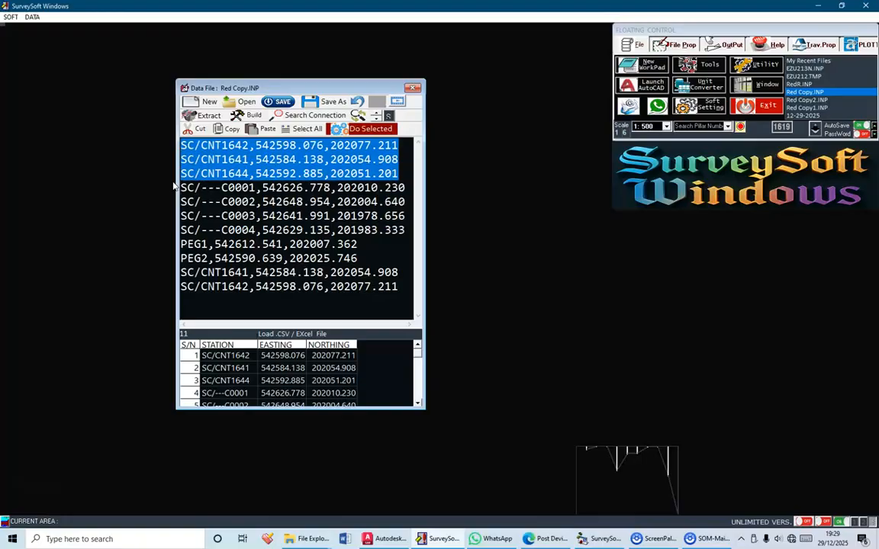
pyautogui.click(215, 187)
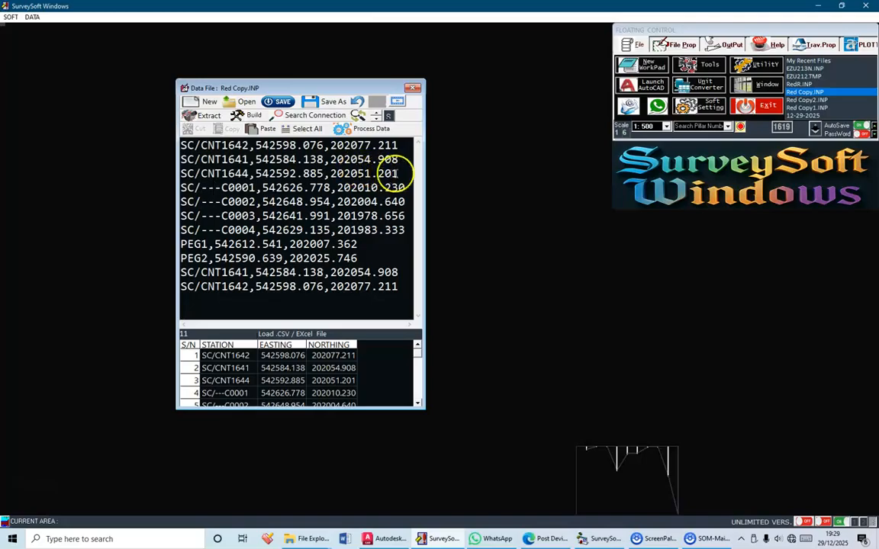
pyautogui.moveTo(401, 173); pyautogui.dragTo(181, 173)
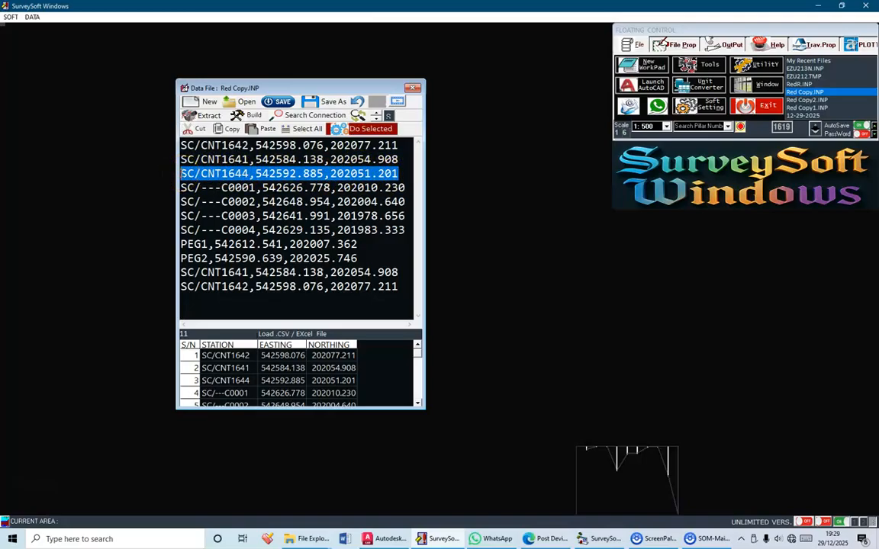
pyautogui.moveTo(400, 159); pyautogui.dragTo(181, 159)
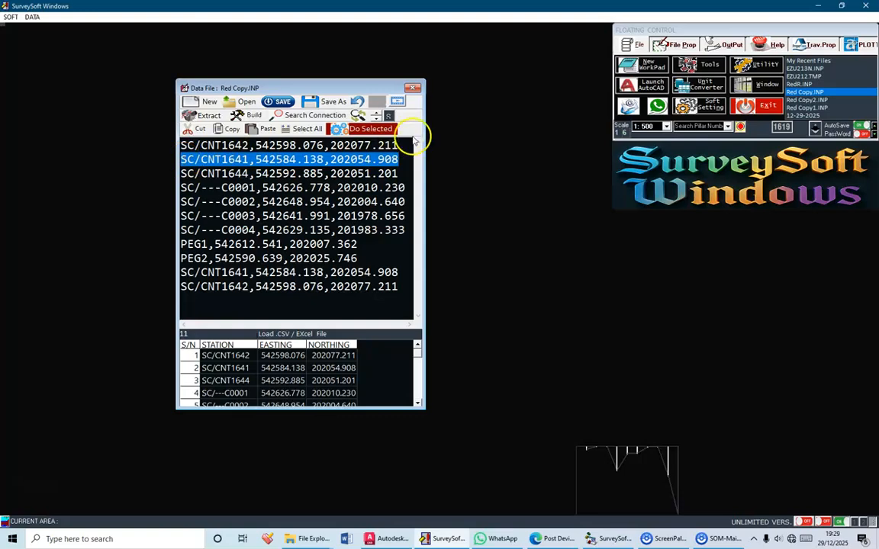
pyautogui.moveTo(403, 143); pyautogui.dragTo(177, 131)
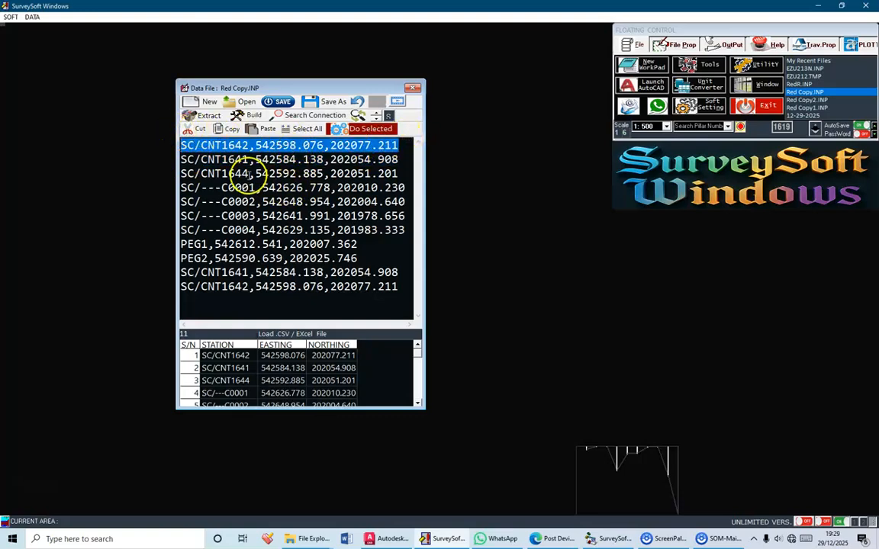
pyautogui.moveTo(257, 176); pyautogui.dragTo(180, 175)
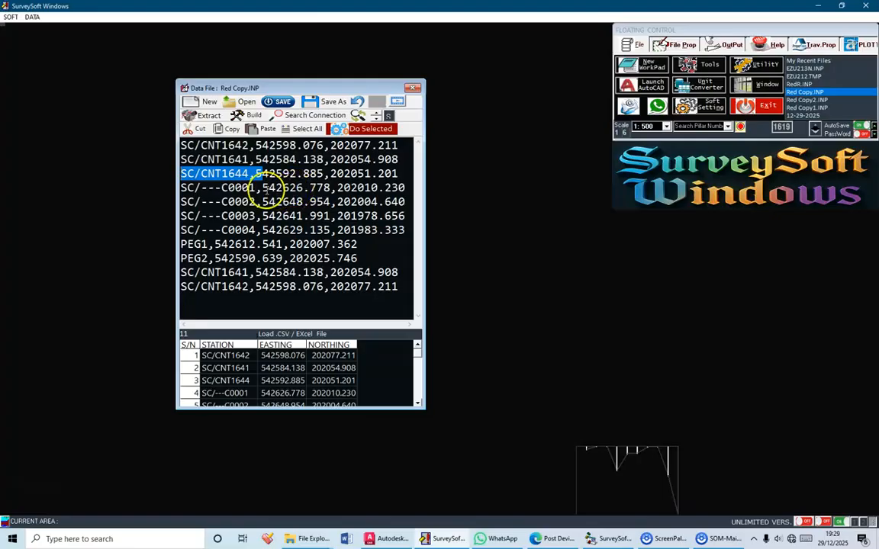
pyautogui.moveTo(255, 188); pyautogui.dragTo(179, 186)
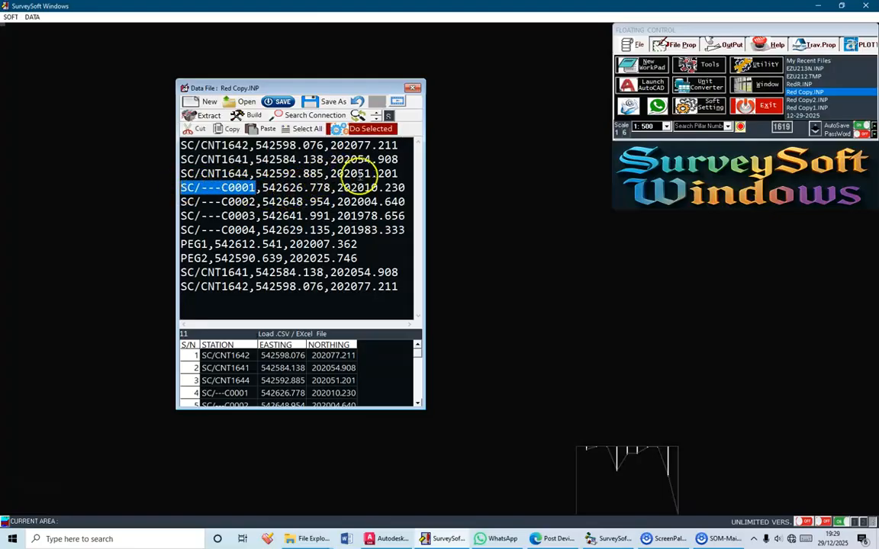
pyautogui.click(395, 172)
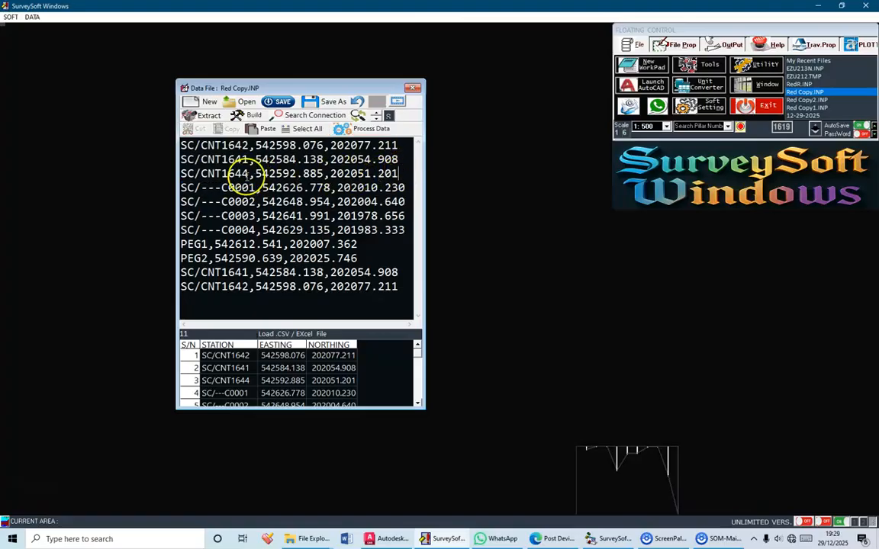
pyautogui.moveTo(254, 186); pyautogui.dragTo(180, 175)
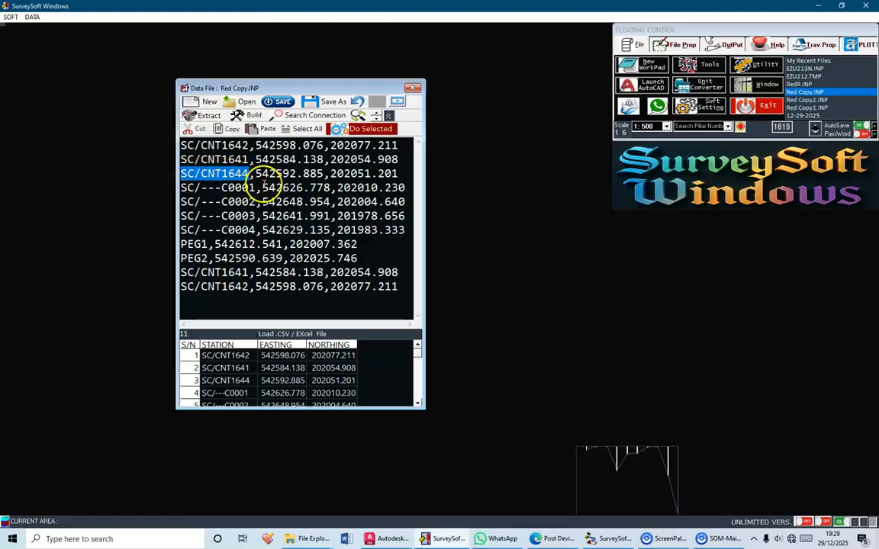
# Examine the rows for pillars C0001 to C0004, PEG1, PEG2 and the two closing controls, and recheck the SC/CNT1644 name and coordinates
pyautogui.moveTo(254, 187); pyautogui.dragTo(183, 241)
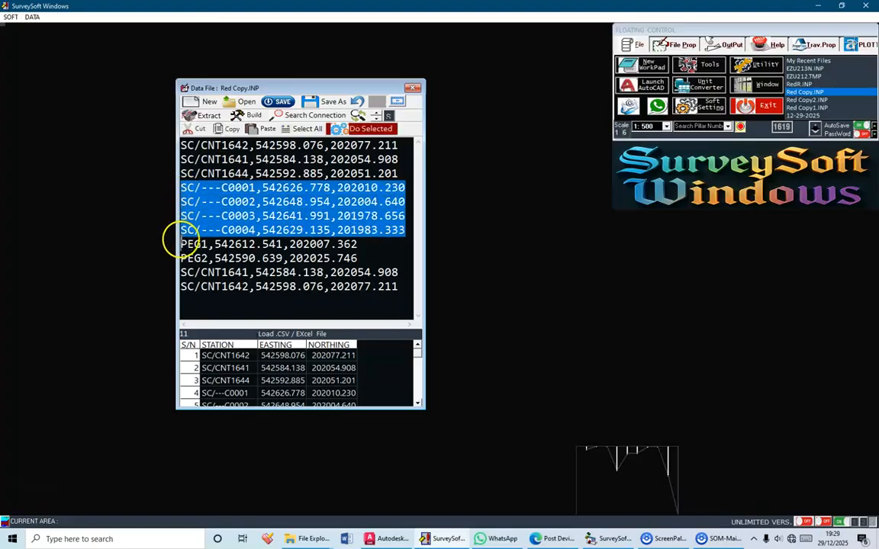
pyautogui.click(182, 241)
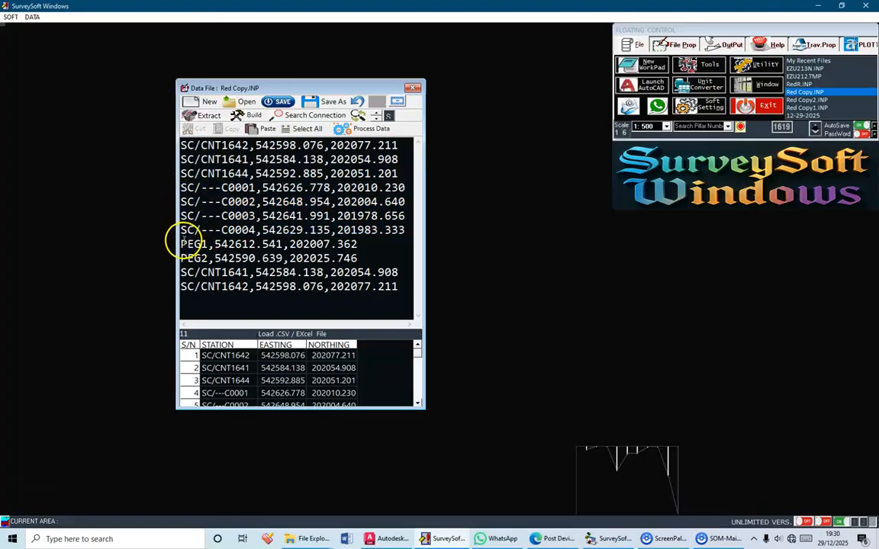
pyautogui.moveTo(181, 245); pyautogui.dragTo(181, 272)
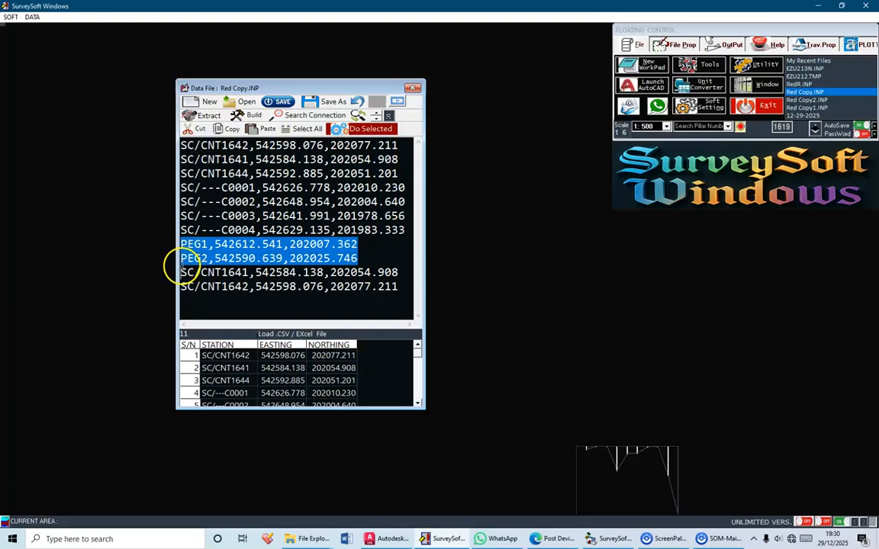
pyautogui.moveTo(398, 273); pyautogui.dragTo(181, 268)
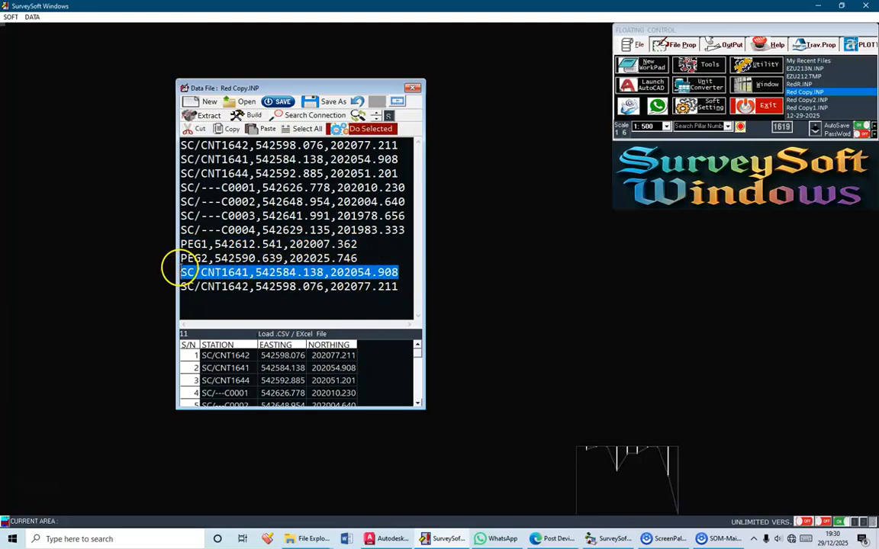
pyautogui.click(190, 269)
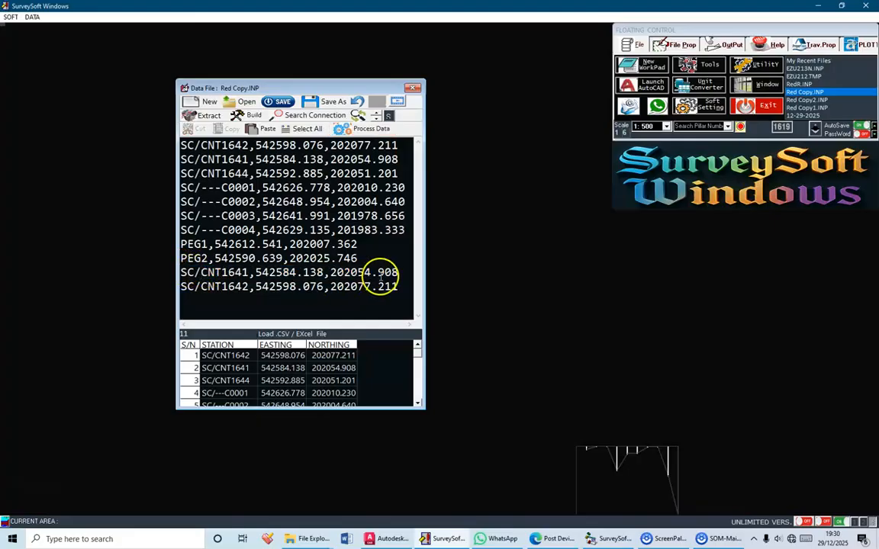
pyautogui.moveTo(398, 272); pyautogui.dragTo(181, 273)
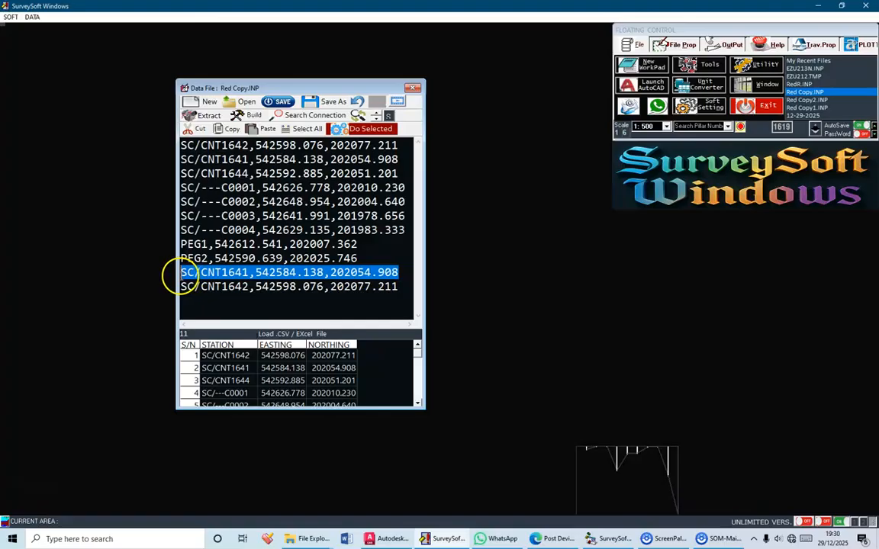
pyautogui.click(240, 290)
pyautogui.moveTo(400, 288); pyautogui.dragTo(183, 287)
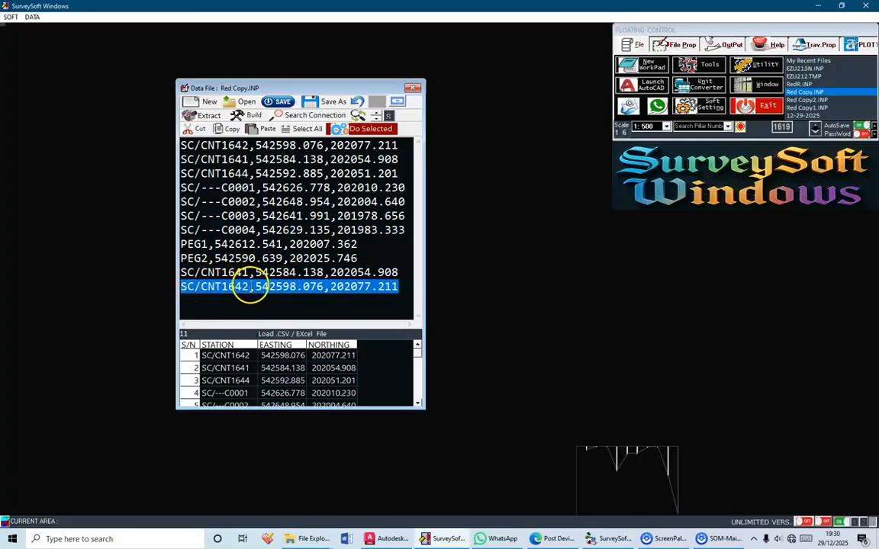
pyautogui.click(251, 288)
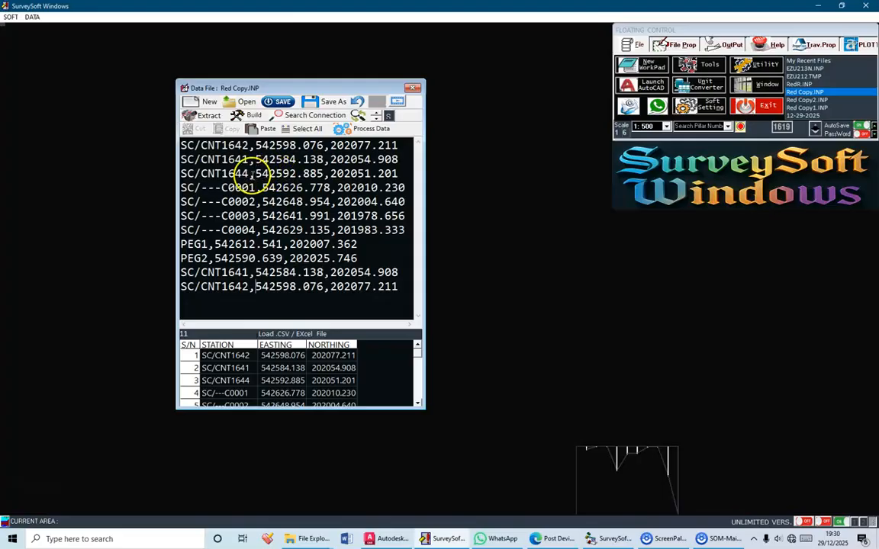
pyautogui.moveTo(251, 174); pyautogui.dragTo(165, 174)
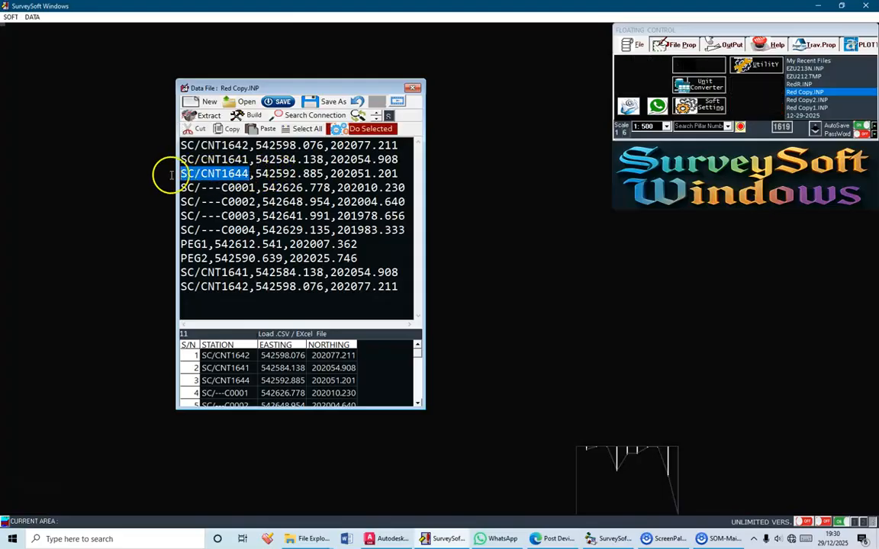
pyautogui.click(250, 174)
pyautogui.moveTo(250, 174); pyautogui.dragTo(397, 174)
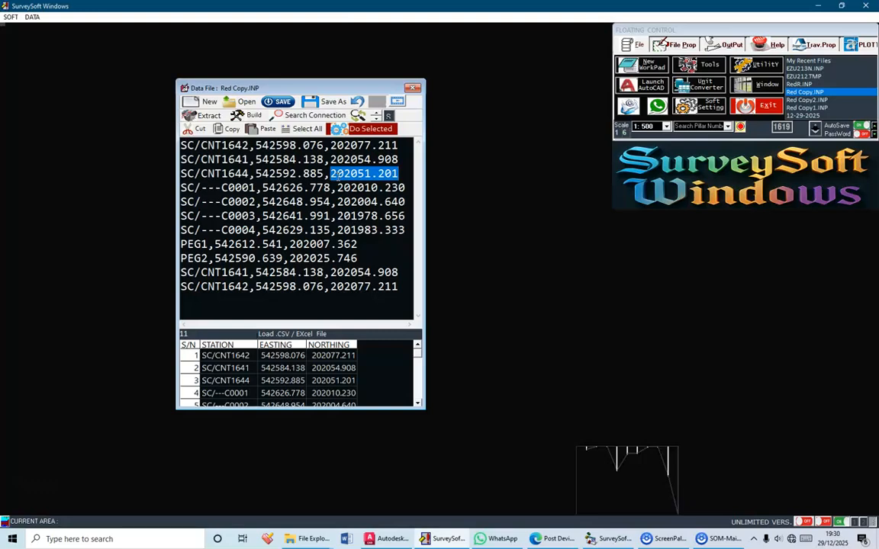
pyautogui.click(304, 303)
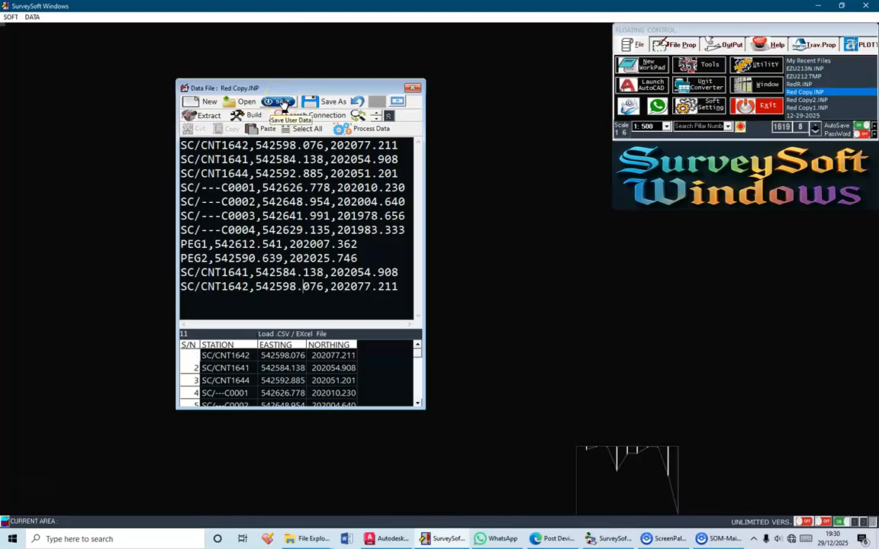
# Save the Red Copy.INP coordinate data and start plotting it as a Red Copy (Rubber Sheet)
pyautogui.click(282, 105)
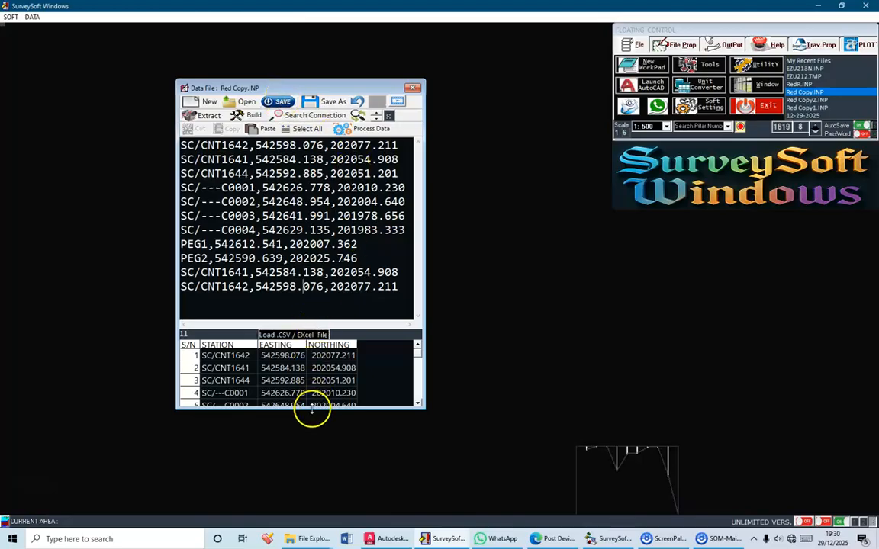
pyautogui.moveTo(311, 410); pyautogui.dragTo(310, 403)
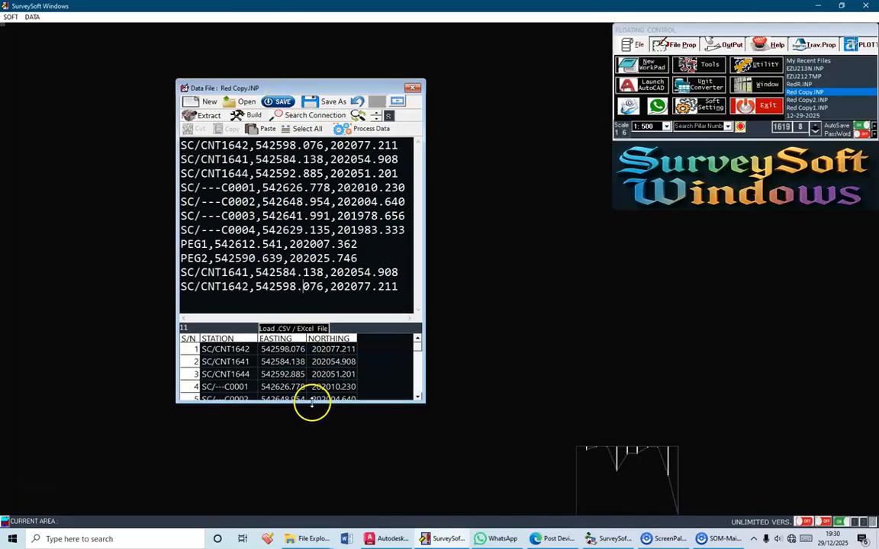
pyautogui.click(374, 130)
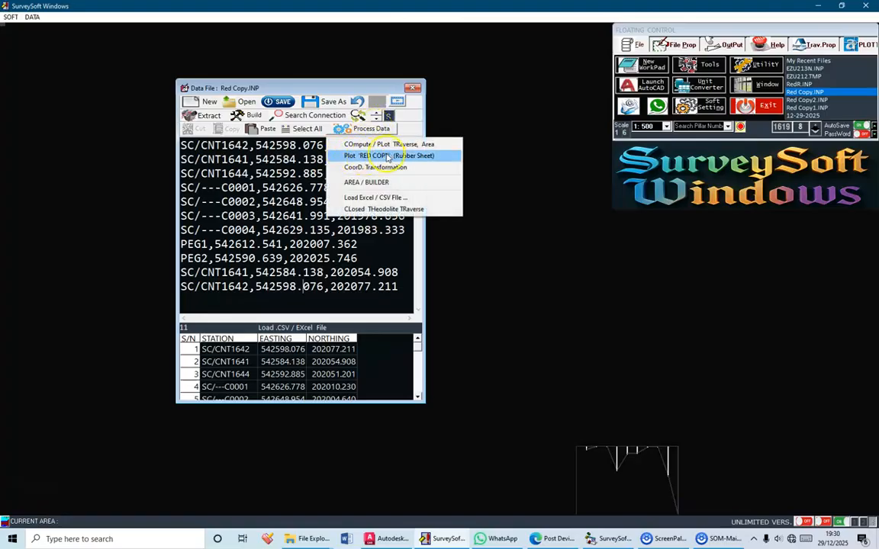
pyautogui.click(416, 157)
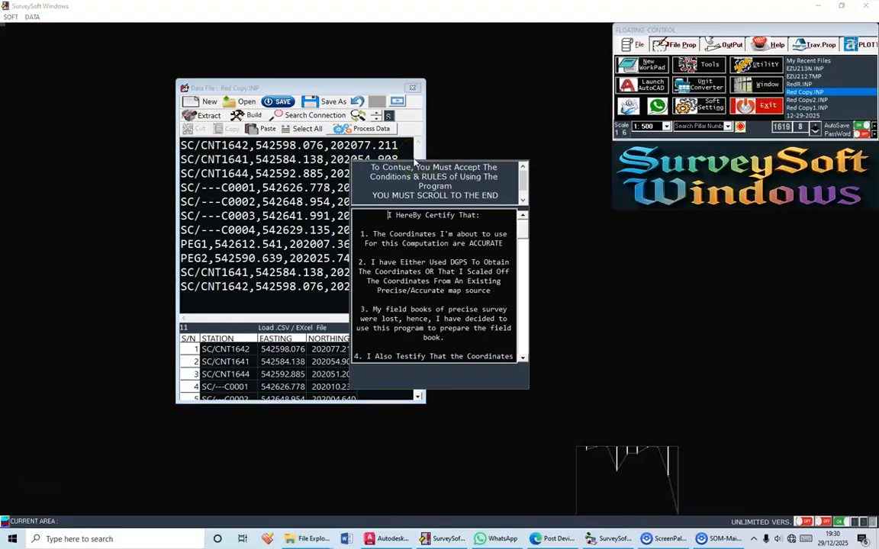
# Read the program's certification conditions through to the end and accept them
pyautogui.moveTo(371, 196); pyautogui.dragTo(491, 185)
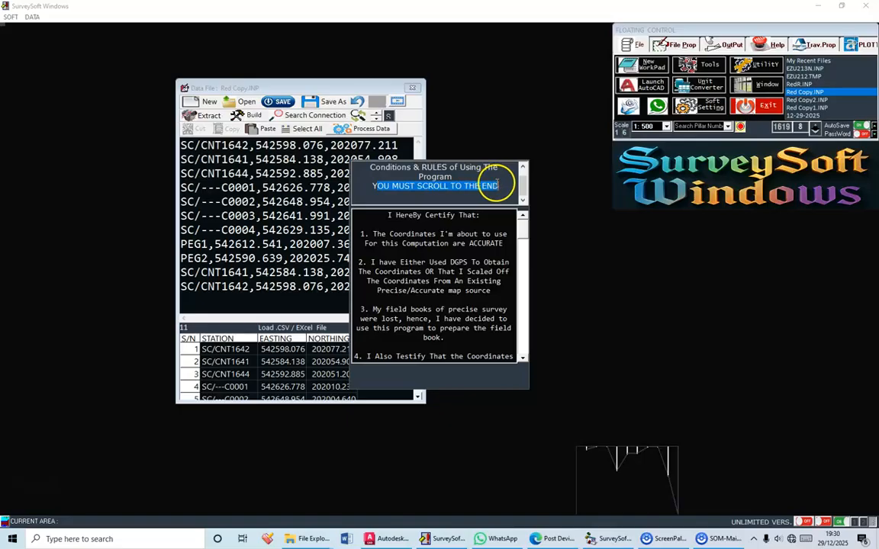
pyautogui.click(519, 359)
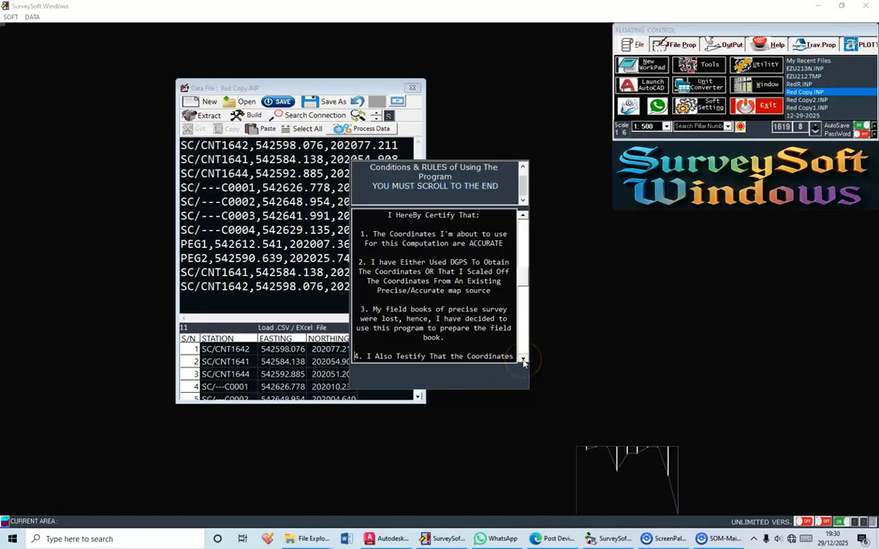
pyautogui.scroll(-5, 522, 363)
pyautogui.click(476, 374)
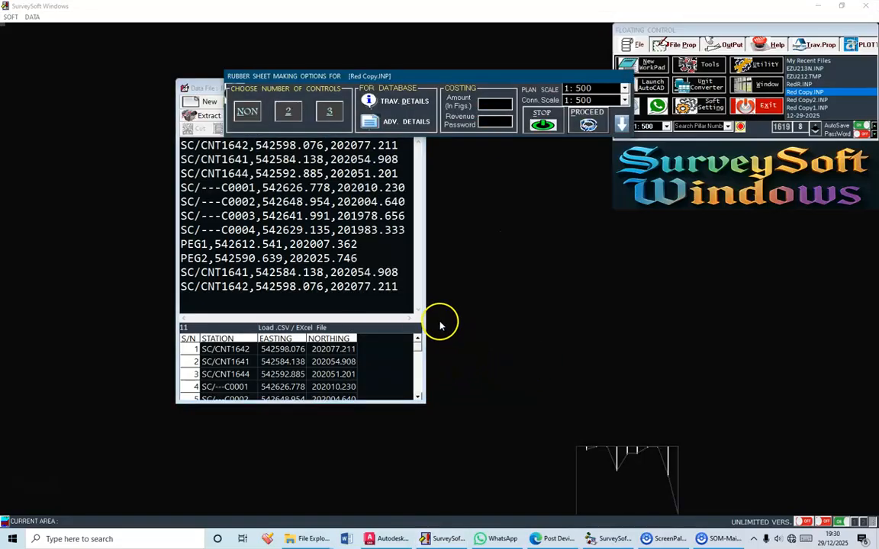
# Set the rubber sheet options to 3 controls, a plan scale of 1:500 and a connection scale of 1:1000
pyautogui.moveTo(364, 75); pyautogui.dragTo(370, 55)
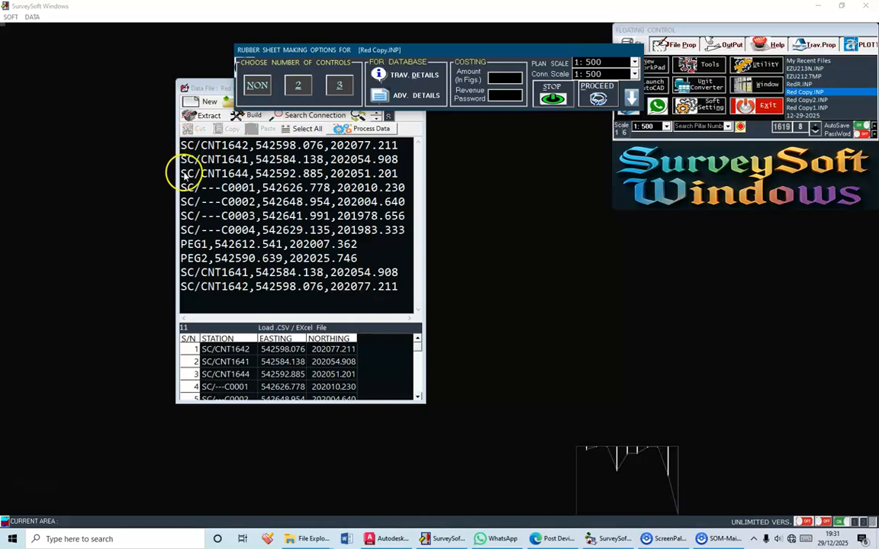
pyautogui.click(342, 88)
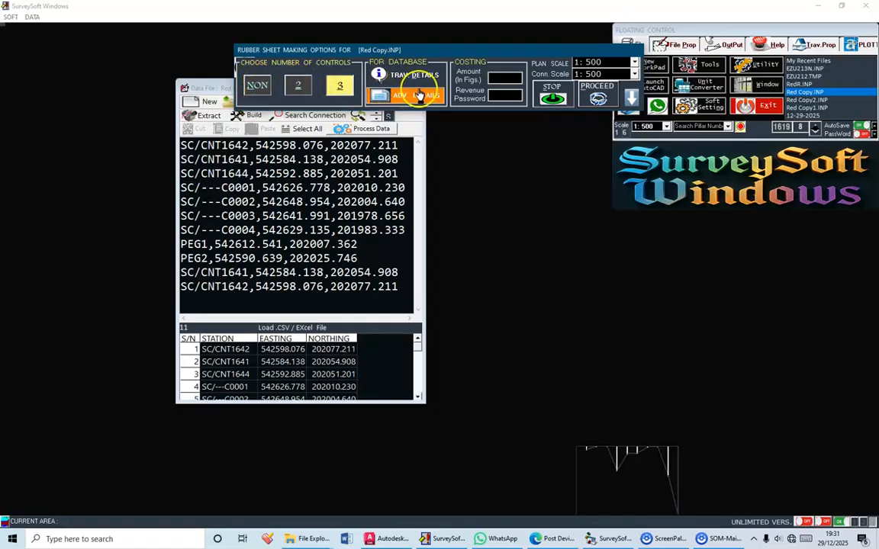
pyautogui.click(602, 64)
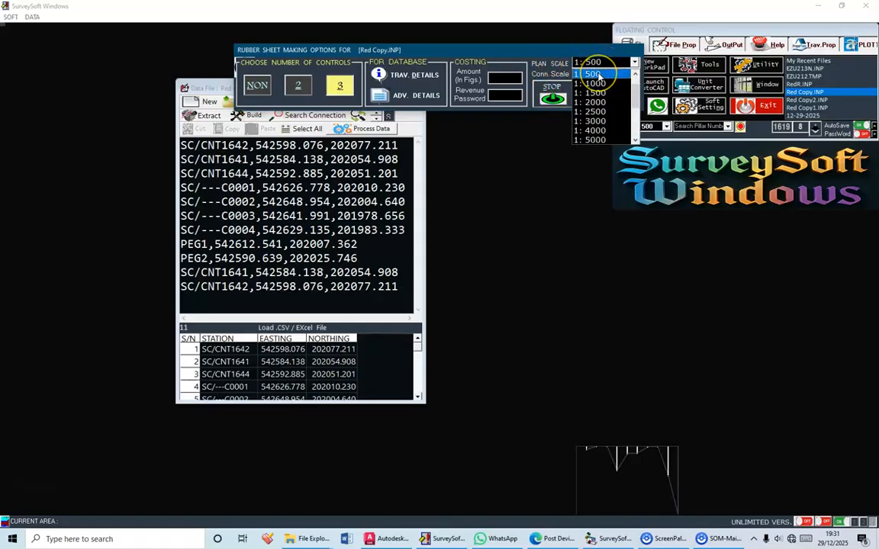
pyautogui.click(599, 74)
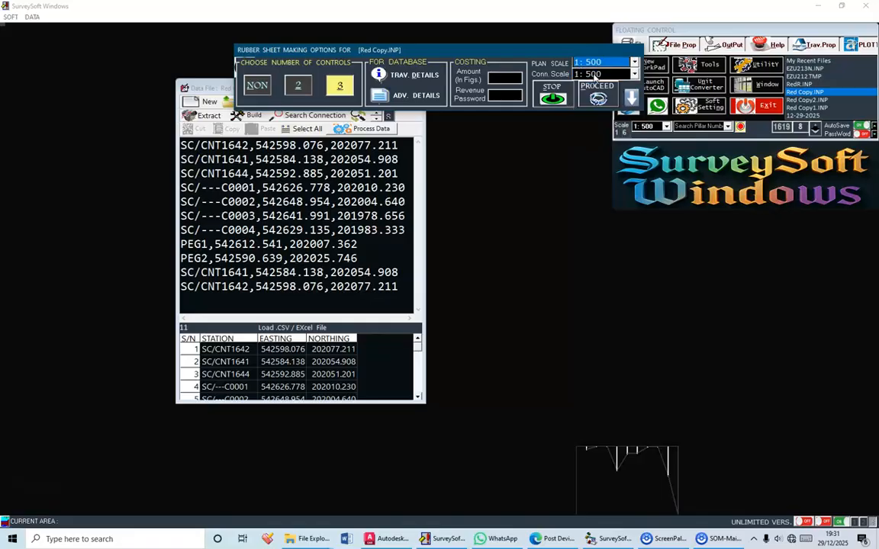
pyautogui.click(594, 75)
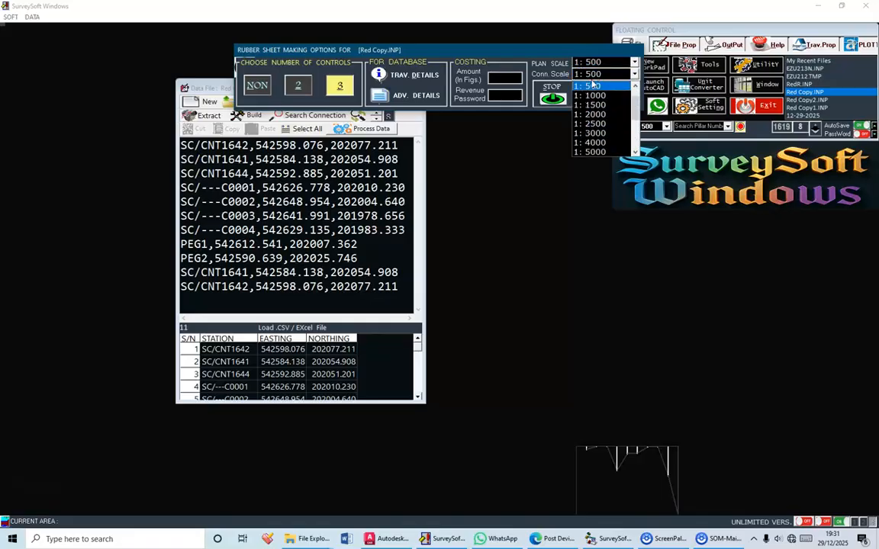
pyautogui.click(594, 97)
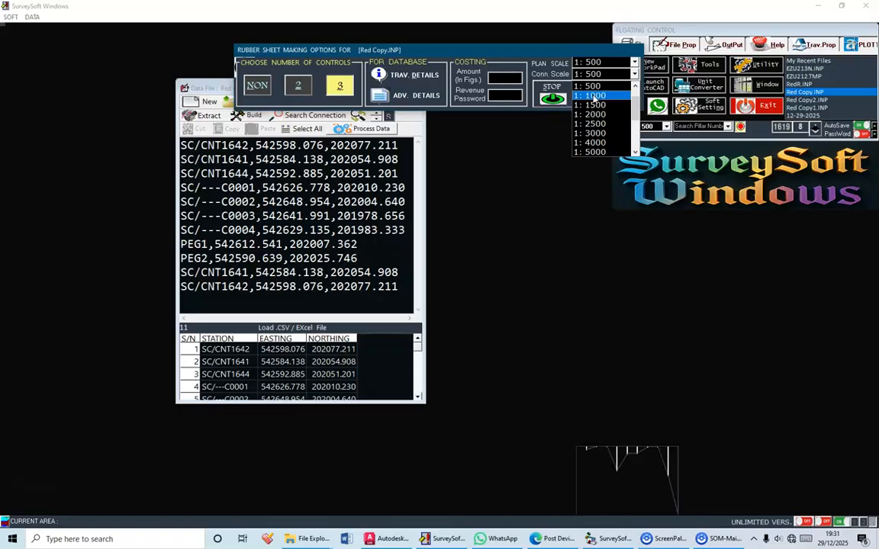
pyautogui.click(594, 97)
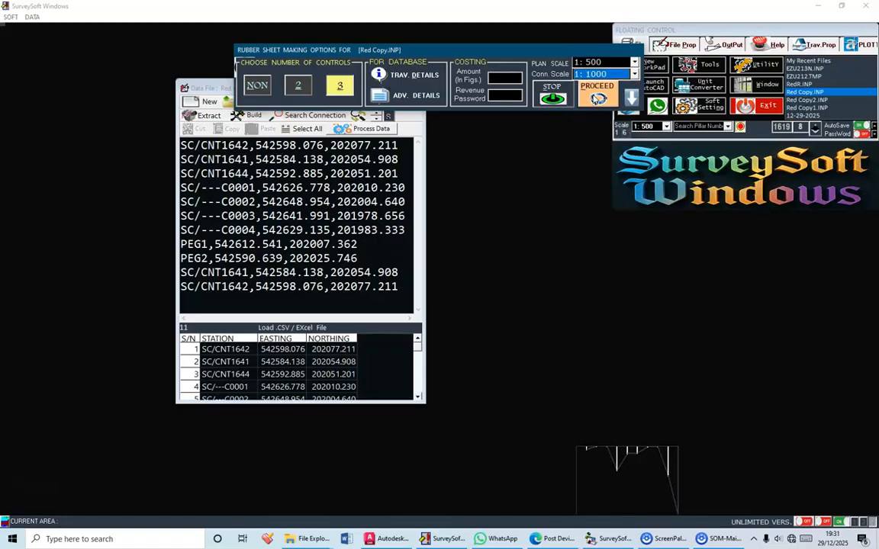
pyautogui.click(595, 96)
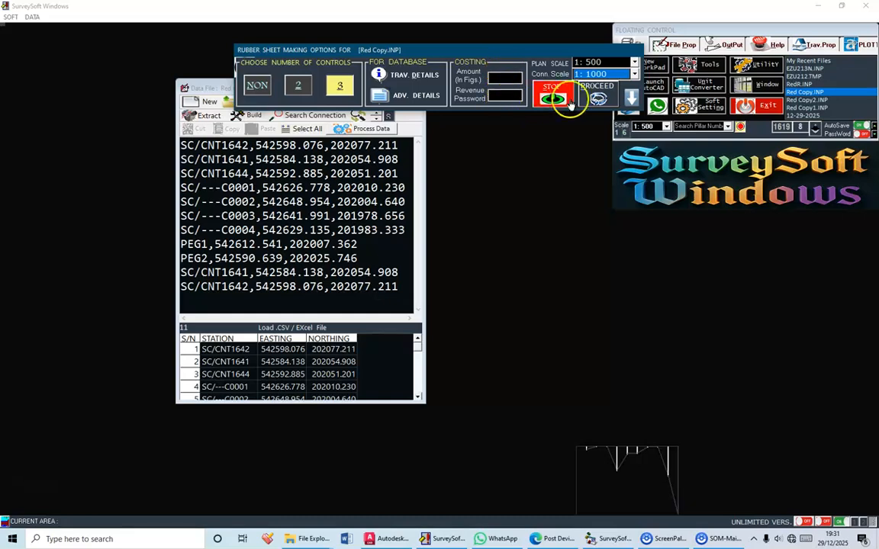
# Start the traverse computation, adjust the traverse accuracy to 1:16305 and continue processing
pyautogui.click(597, 97)
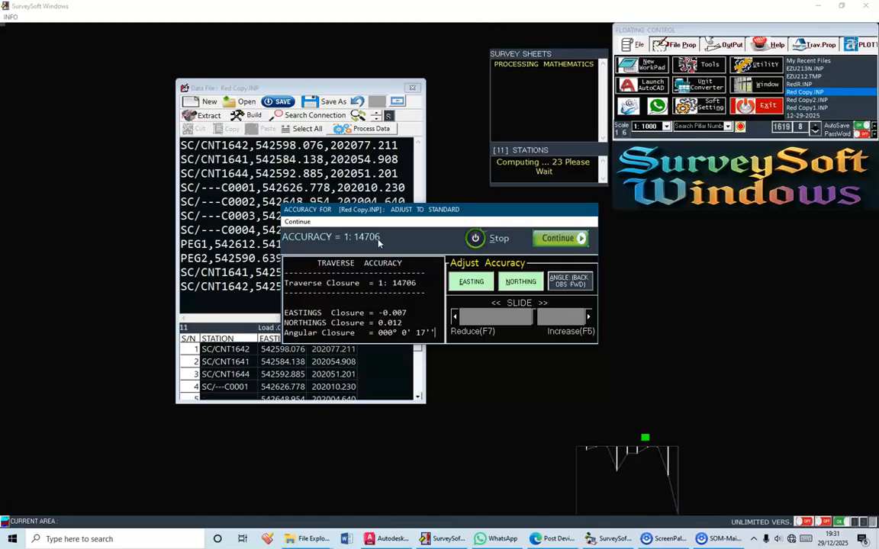
pyautogui.click(456, 318)
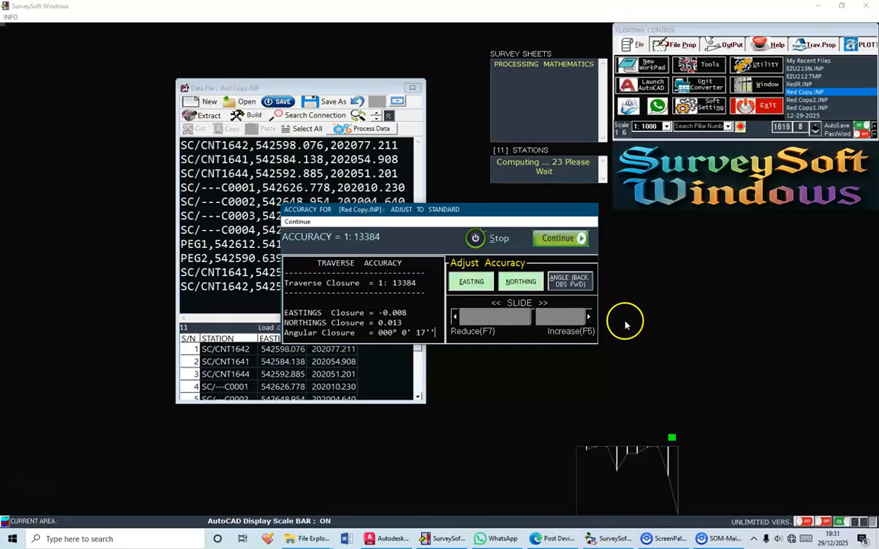
pyautogui.click(588, 319)
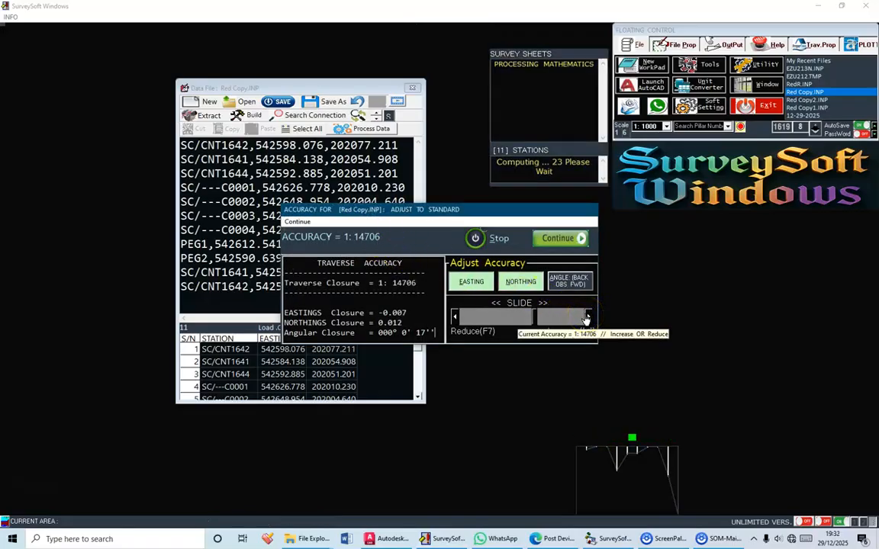
pyautogui.click(586, 319)
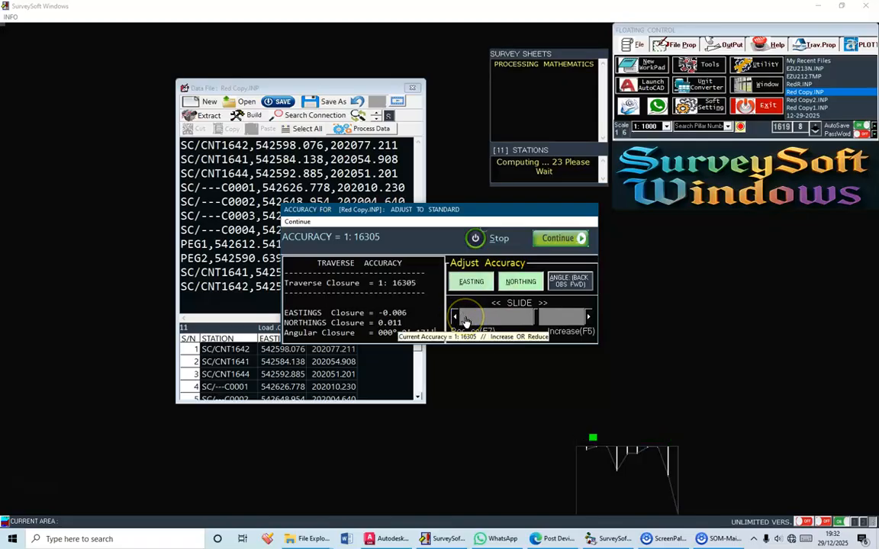
pyautogui.click(464, 319)
pyautogui.click(485, 328)
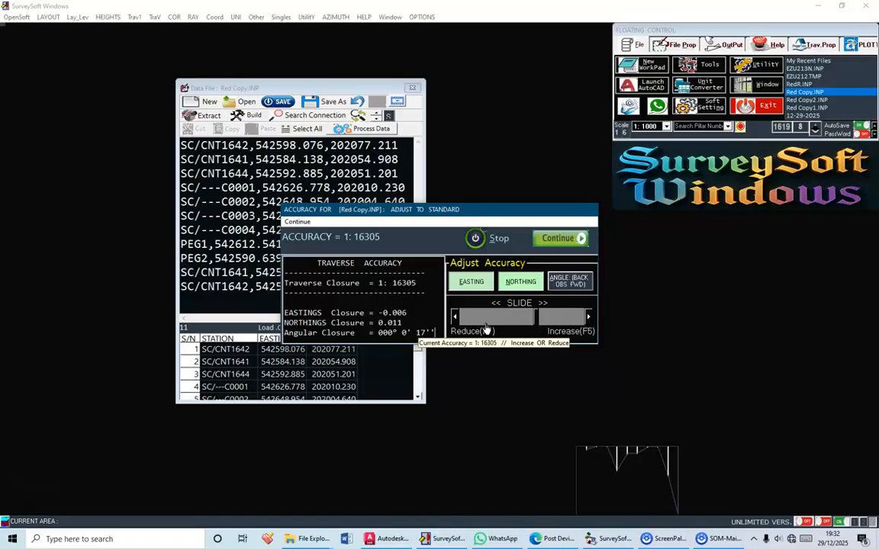
pyautogui.click(560, 240)
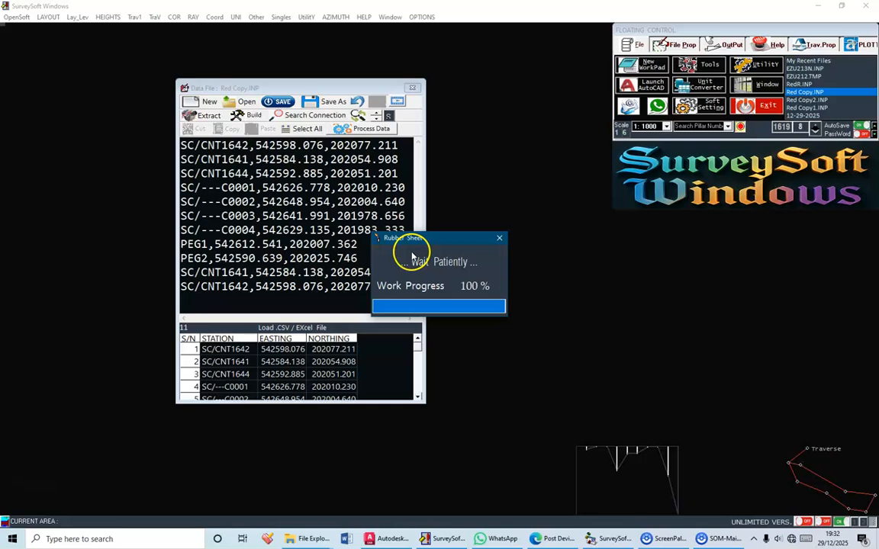
# Define the main traverse through pillars SC/---C0001, C0002, C0003 and C0004, closing back on C0001
pyautogui.moveTo(381, 181); pyautogui.dragTo(372, 130)
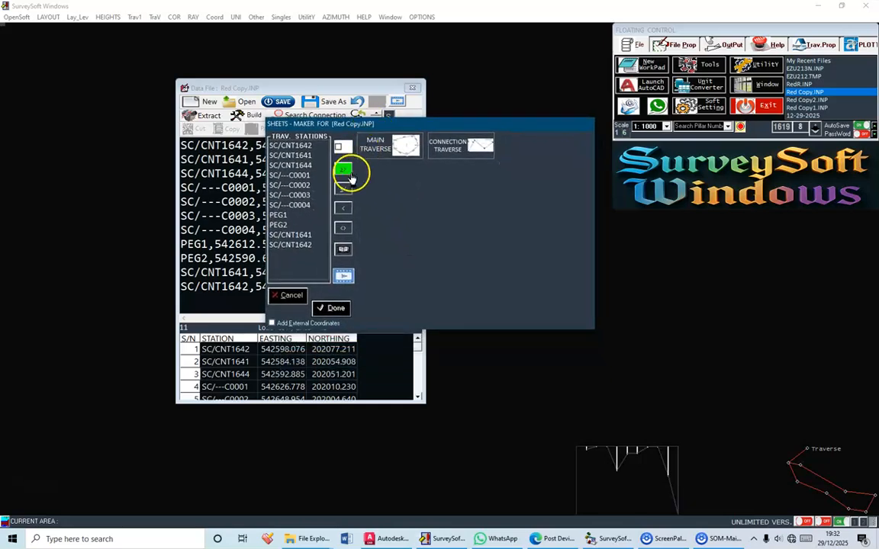
pyautogui.click(394, 145)
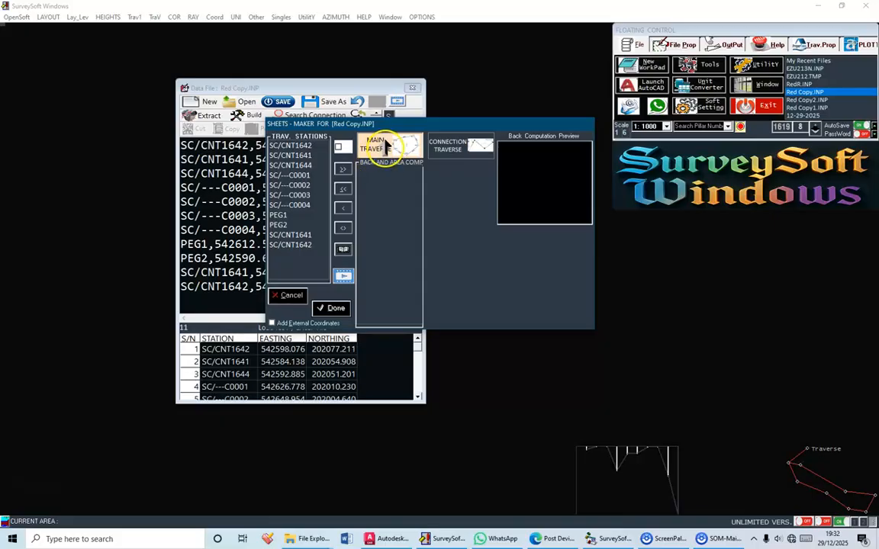
pyautogui.doubleClick(296, 175)
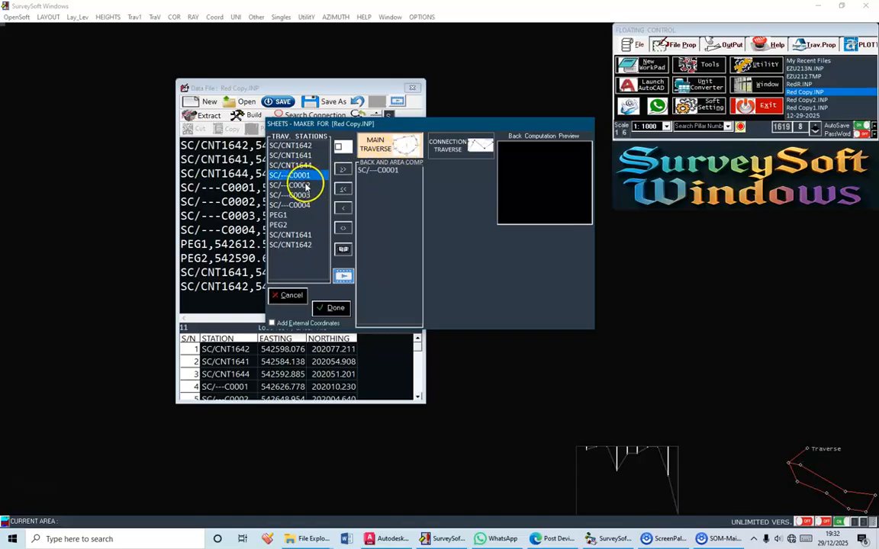
pyautogui.doubleClick(297, 185)
pyautogui.doubleClick(298, 196)
pyautogui.click(300, 205)
pyautogui.doubleClick(300, 205)
pyautogui.doubleClick(297, 175)
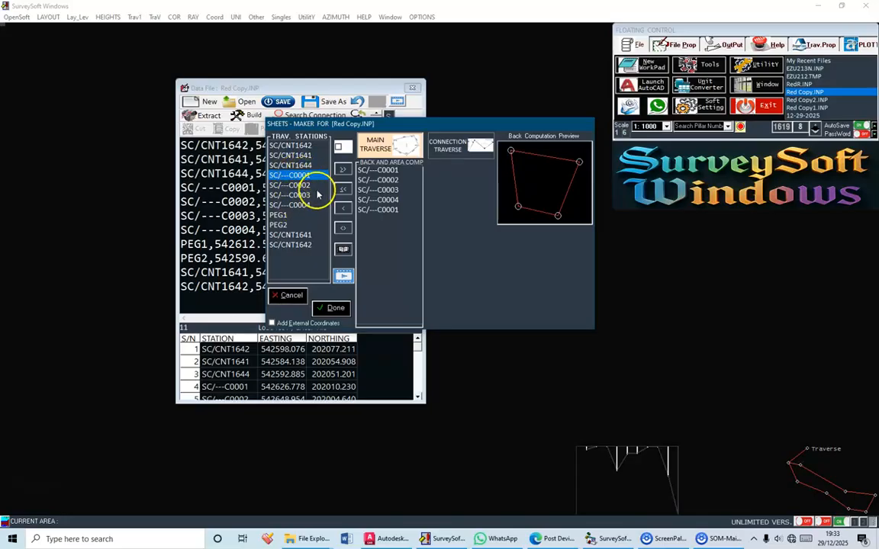
# Define the connection traverse as SC/CNT1641, SC/CNT1644, SC/---C0001, SC/---C0004, PEG1, PEG2, SC/CNT1641 and SC/CNT1642, and accept the sheet stations
pyautogui.click(463, 145)
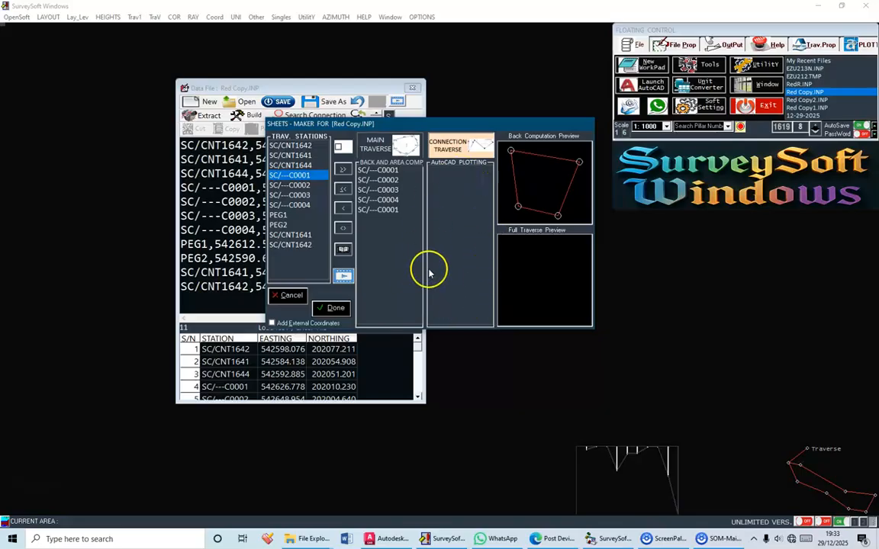
pyautogui.click(307, 157)
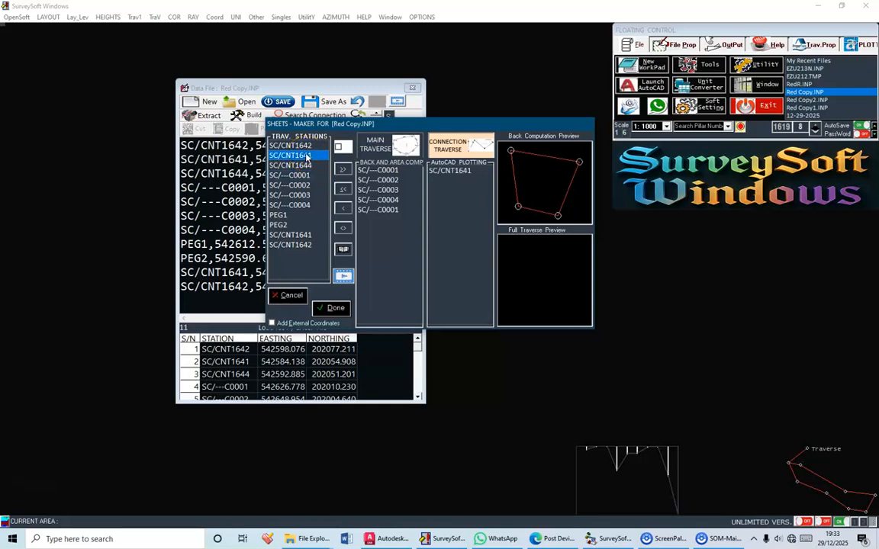
pyautogui.click(306, 164)
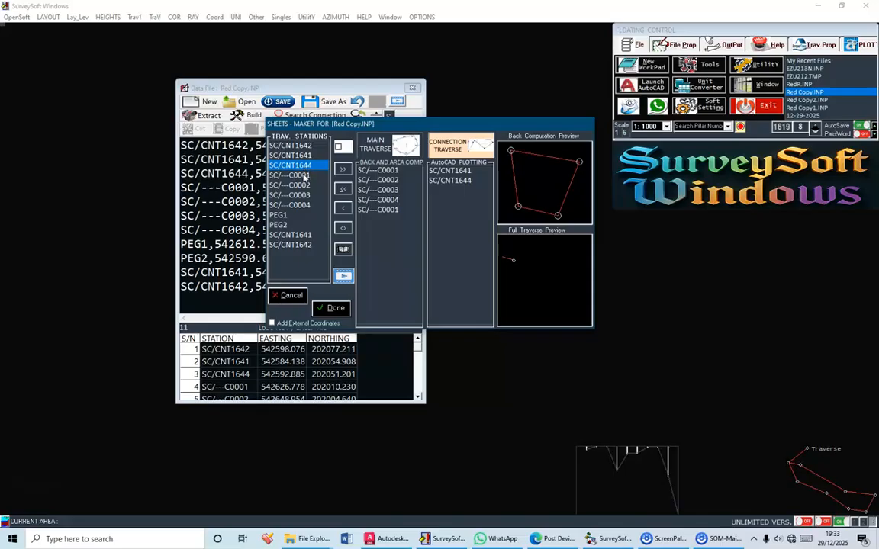
pyautogui.click(305, 175)
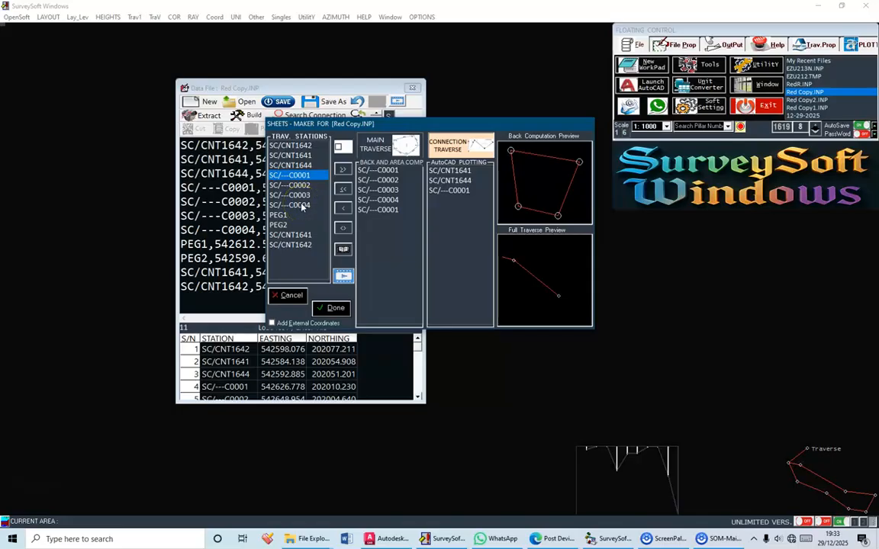
pyautogui.click(303, 206)
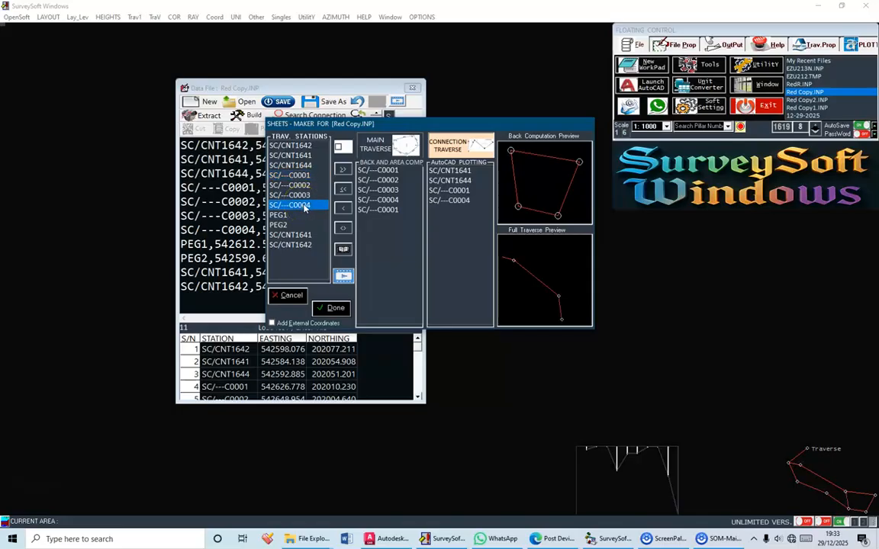
pyautogui.click(281, 215)
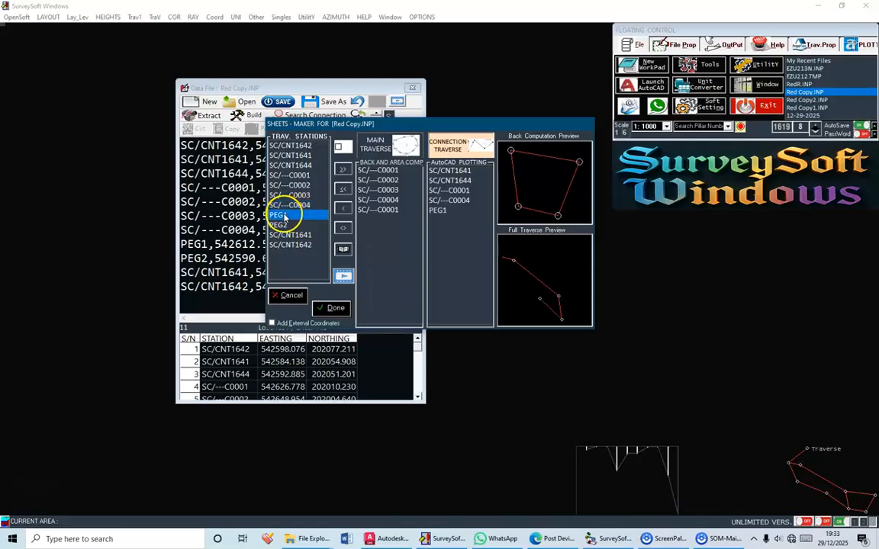
pyautogui.click(279, 225)
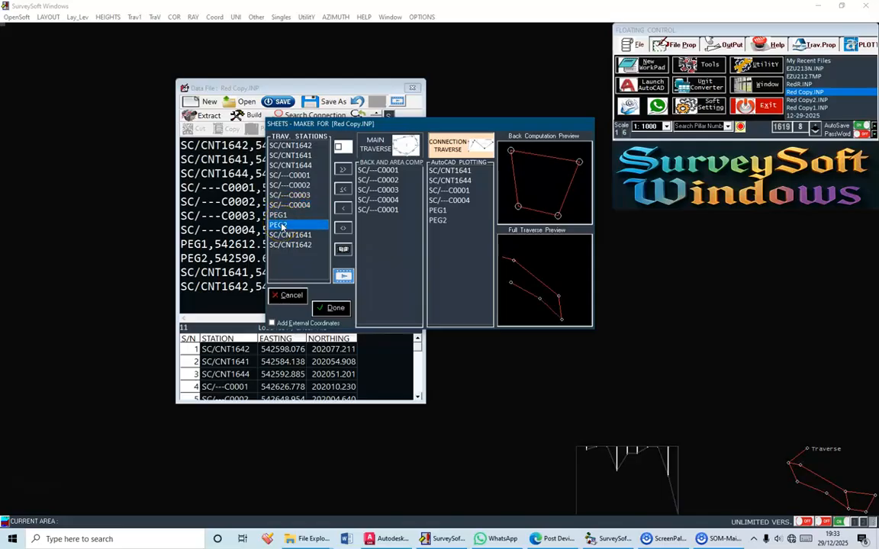
pyautogui.click(294, 235)
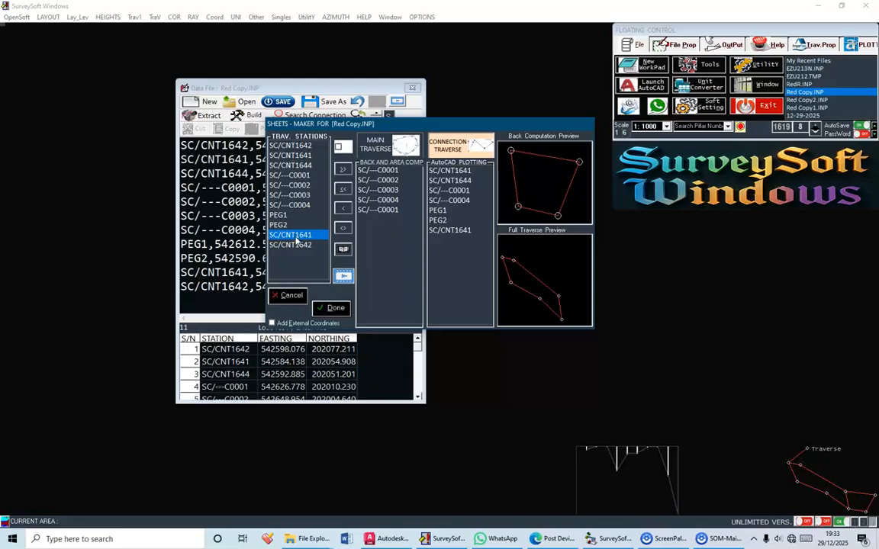
pyautogui.click(294, 244)
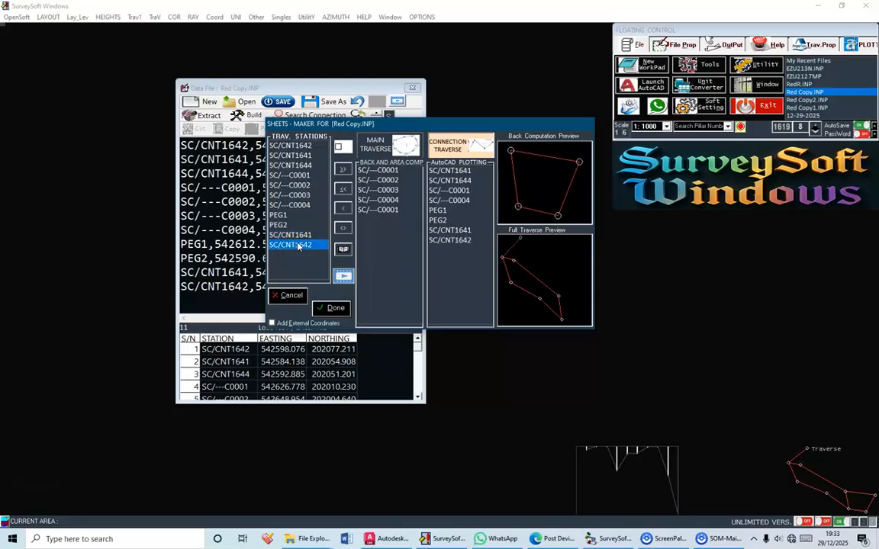
pyautogui.click(326, 308)
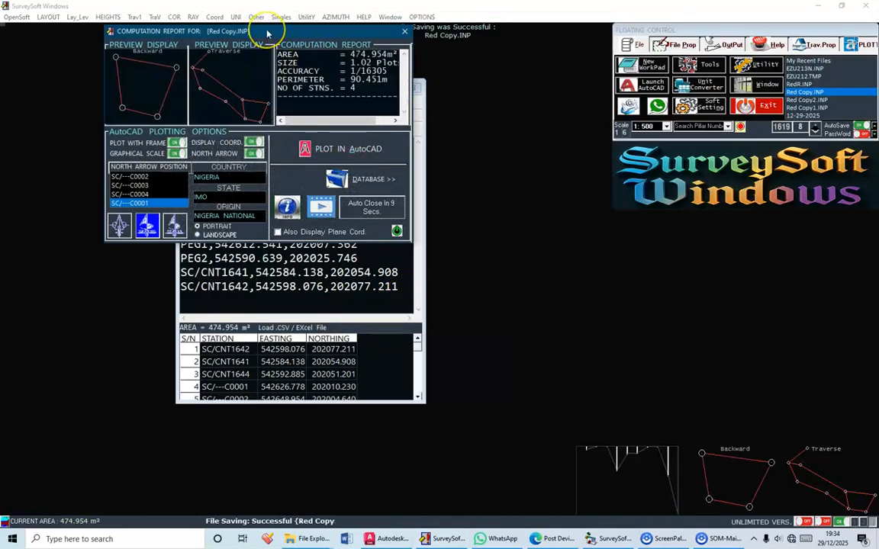
# Switch the plot's coordinate display and north arrow off and back on
pyautogui.moveTo(267, 33); pyautogui.dragTo(293, 46)
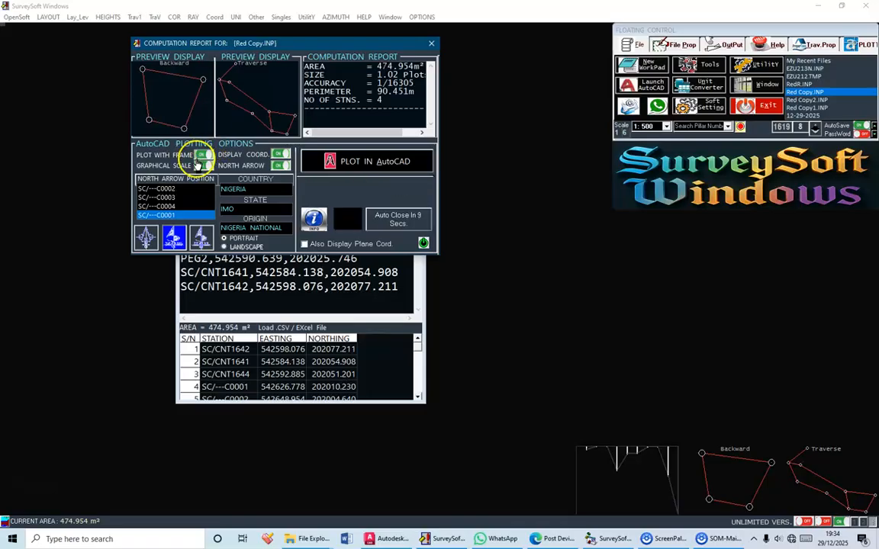
pyautogui.click(282, 155)
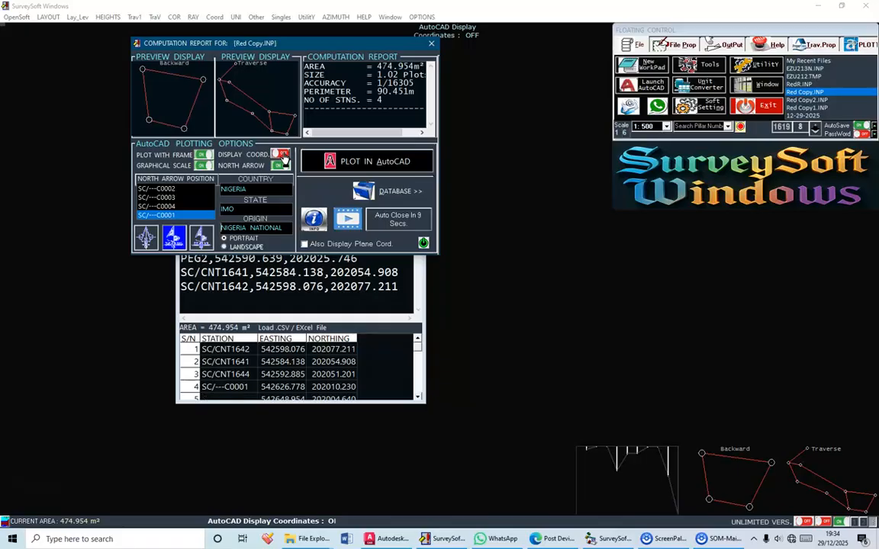
pyautogui.click(282, 155)
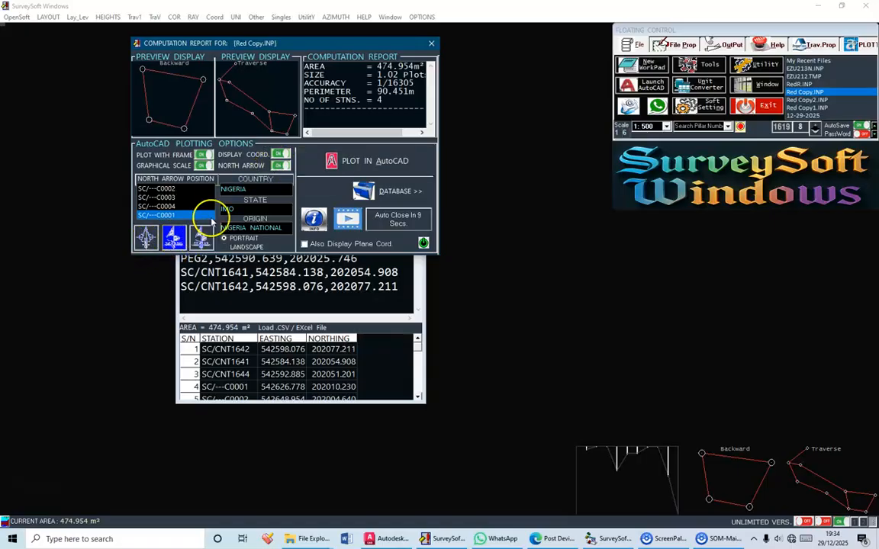
pyautogui.click(279, 166)
pyautogui.click(279, 165)
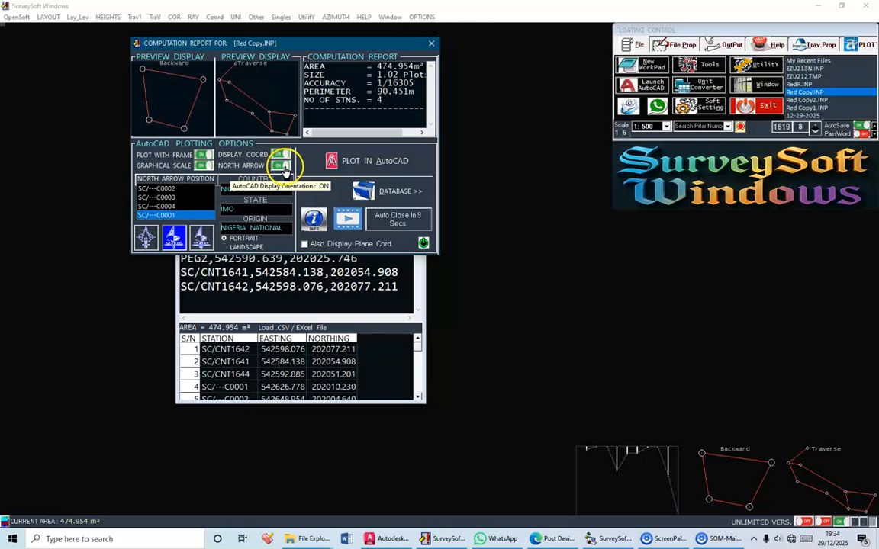
# Try the National North and UTM Zone orientations, and return the origin to Nigeria National
pyautogui.click(146, 236)
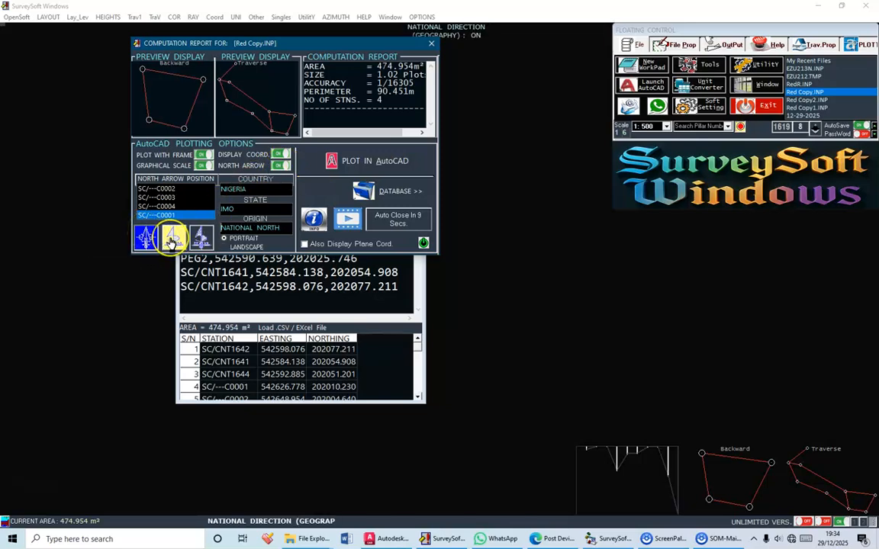
pyautogui.click(173, 239)
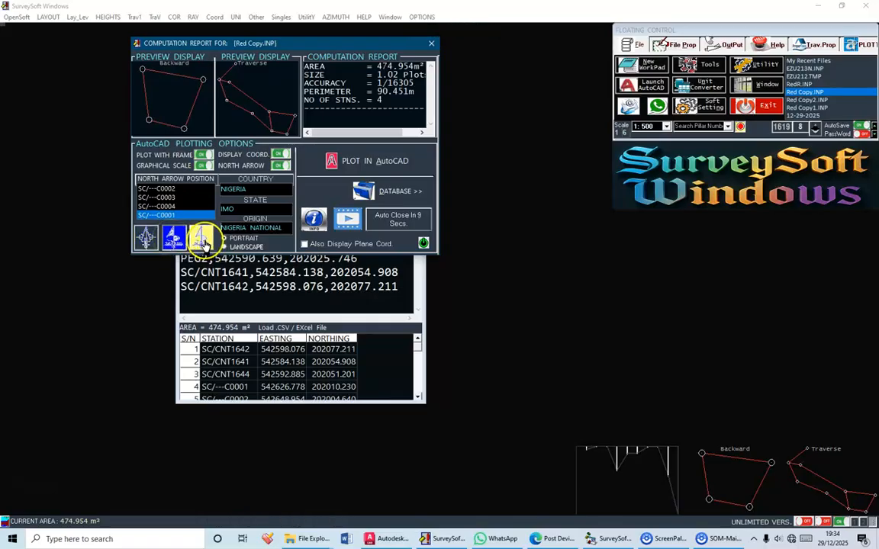
pyautogui.click(202, 240)
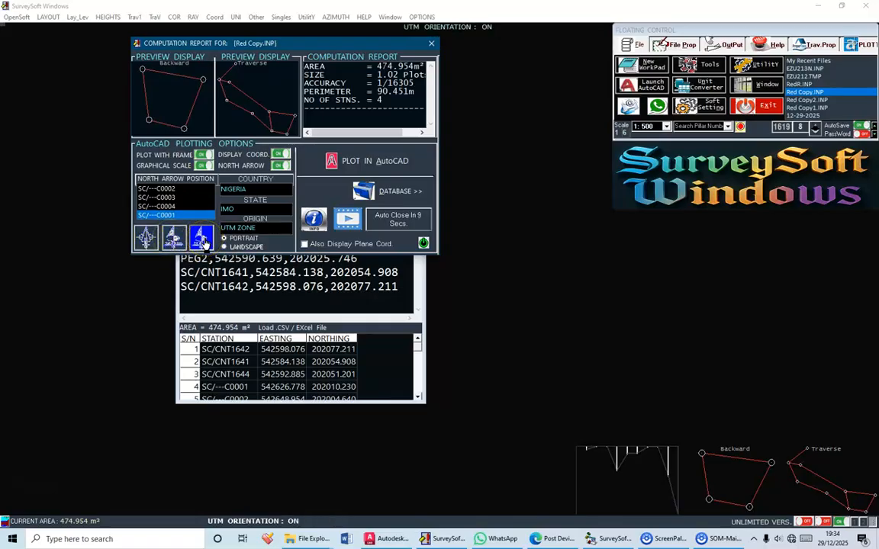
pyautogui.click(175, 239)
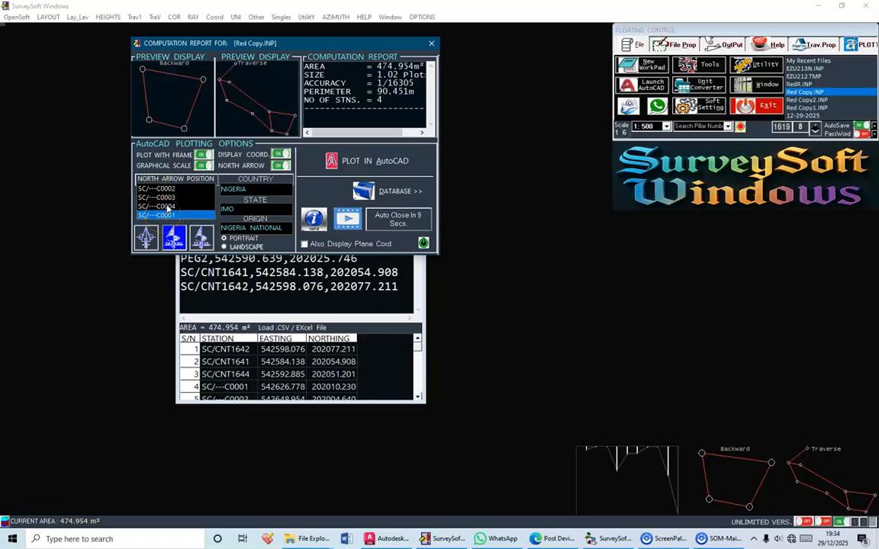
# Set the north arrow position to pillar SC/---C0001 and plot the survey in AutoCAD, dismissing the performance recorder message
pyautogui.click(158, 206)
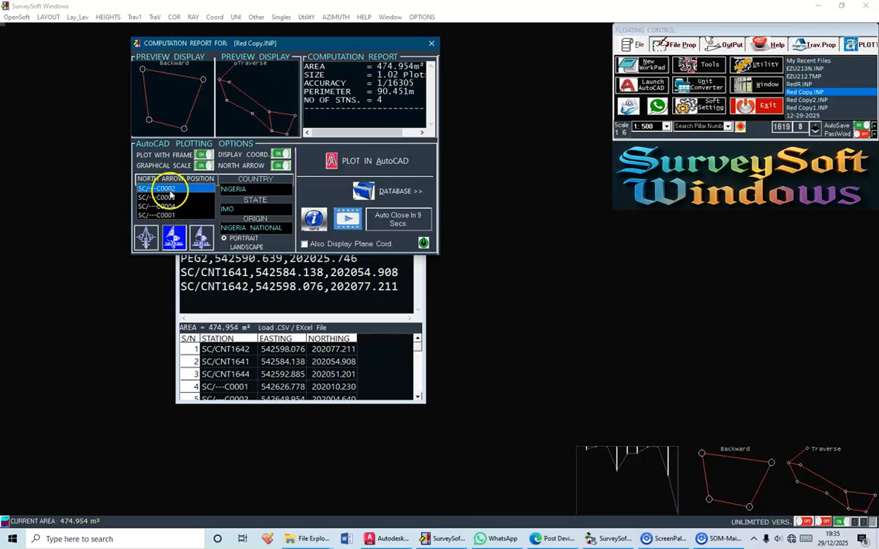
pyautogui.click(170, 206)
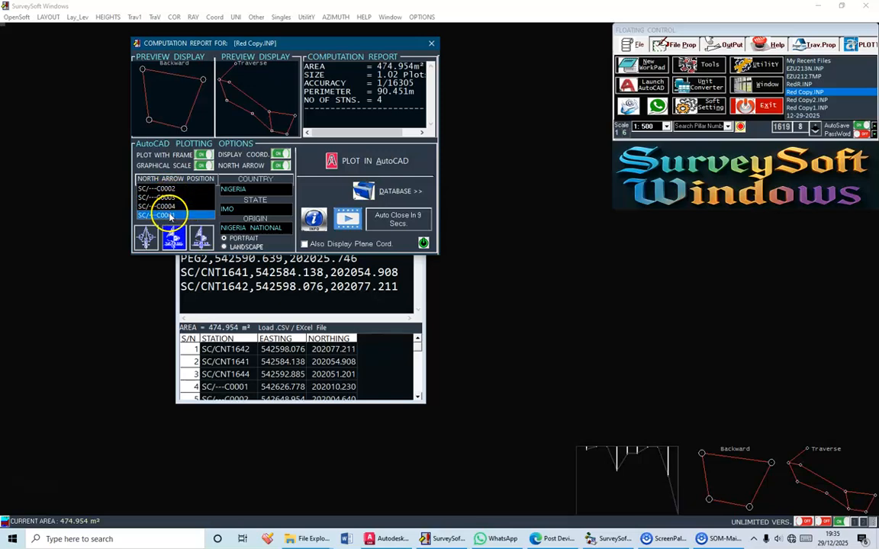
pyautogui.click(171, 216)
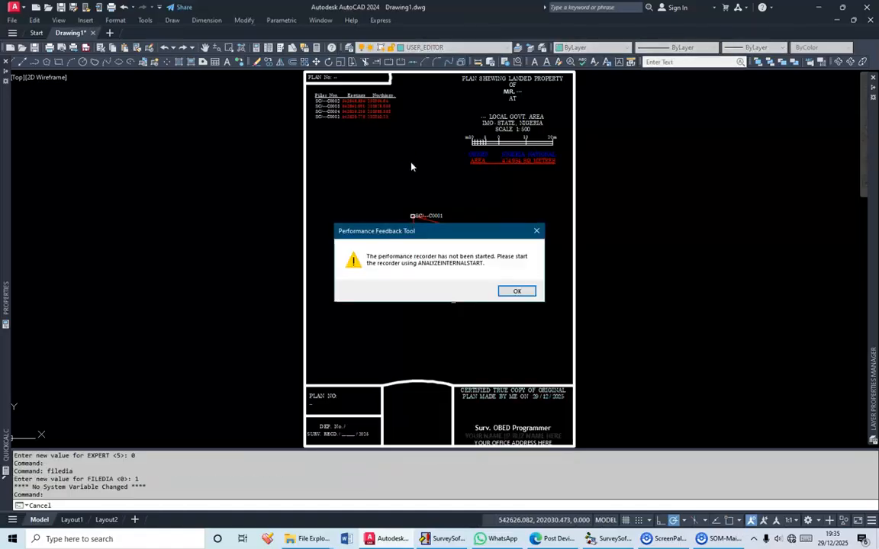
pyautogui.click(516, 293)
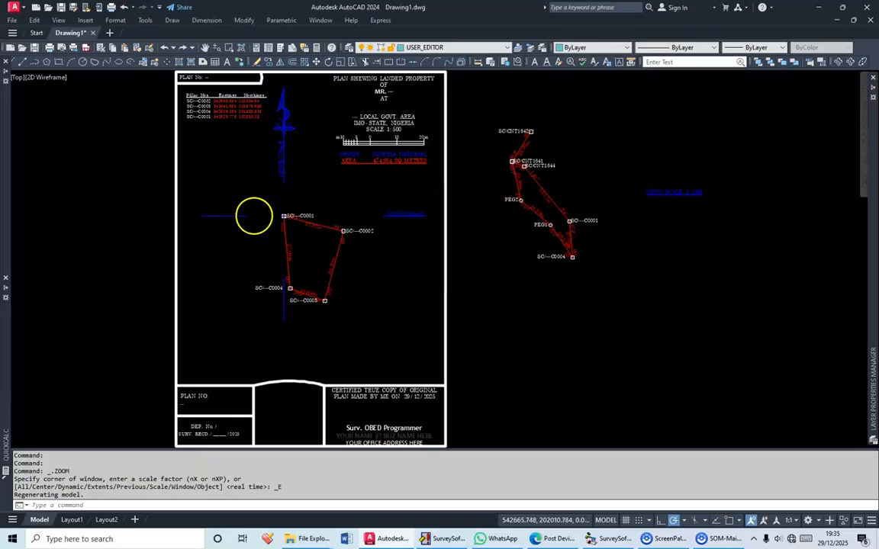
# Examine the plotted plan and the connection traverse beside it, and select the connection traverse line
pyautogui.scroll(6, 254, 216)
pyautogui.scroll(-4, 290, 209)
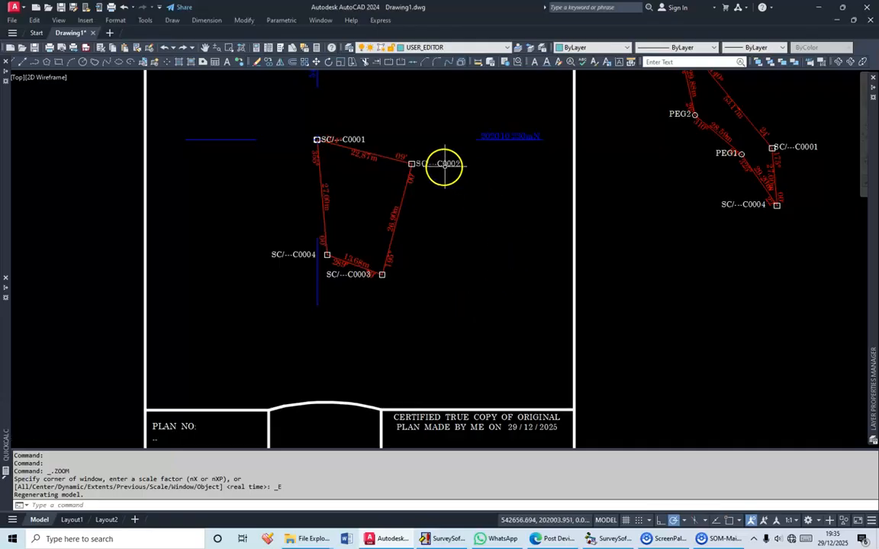
pyautogui.scroll(-4, 444, 169)
pyautogui.scroll(6, 471, 216)
pyautogui.scroll(2, 477, 202)
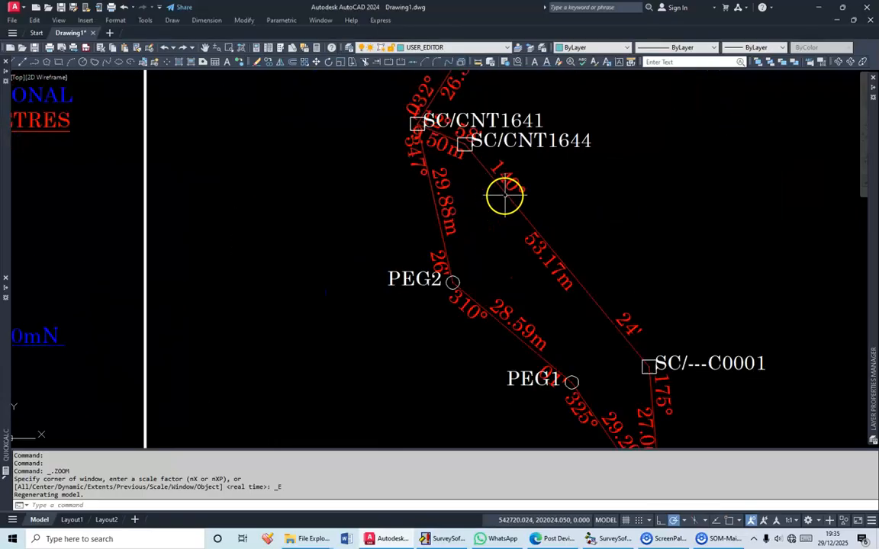
pyautogui.click(505, 196)
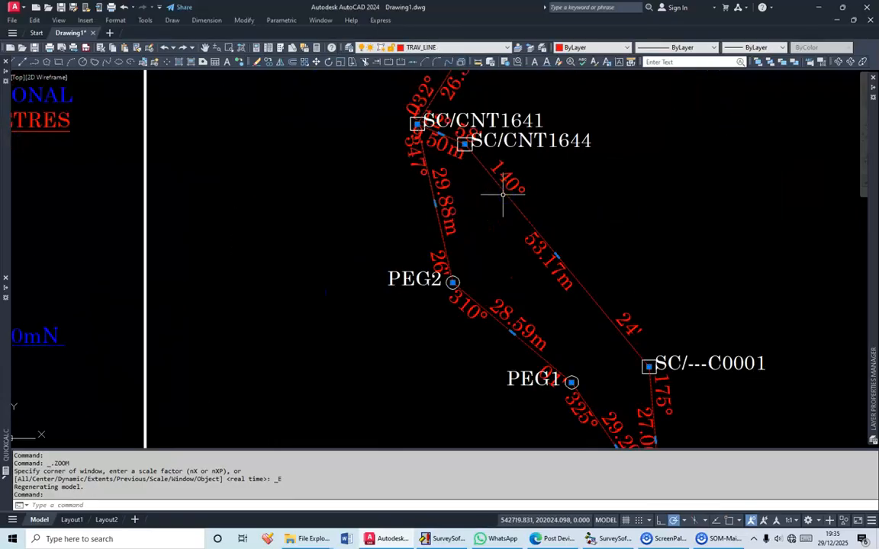
# Explode the connection traverse and put the SC/CNT1642–SC/CNT1641 and SC/CNT1641–SC/CNT1644 lines with their bearings and distances on the Key_Plan layer
pyautogui.press('Return')
pyautogui.moveTo(495, 173); pyautogui.dragTo(477, 328)
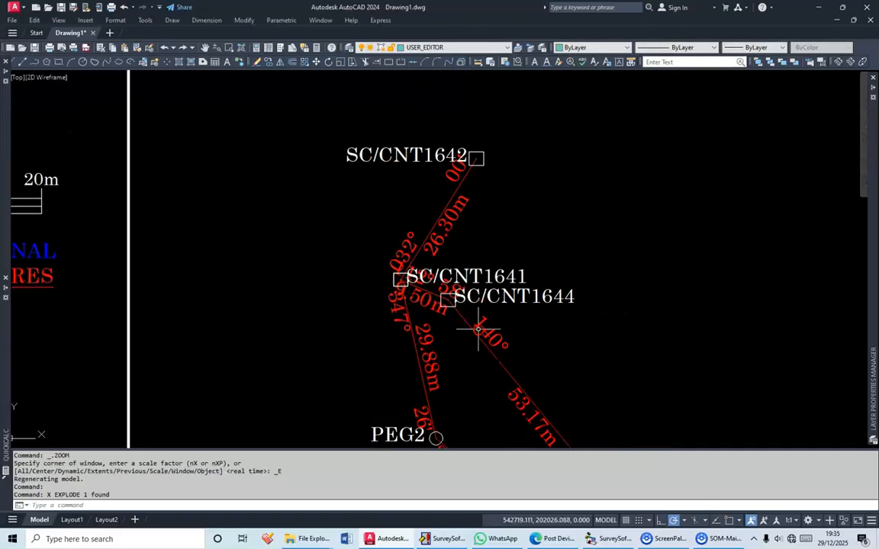
pyautogui.scroll(2, 458, 228)
pyautogui.click(475, 225)
pyautogui.click(429, 157)
pyautogui.scroll(4, 449, 272)
pyautogui.click(461, 281)
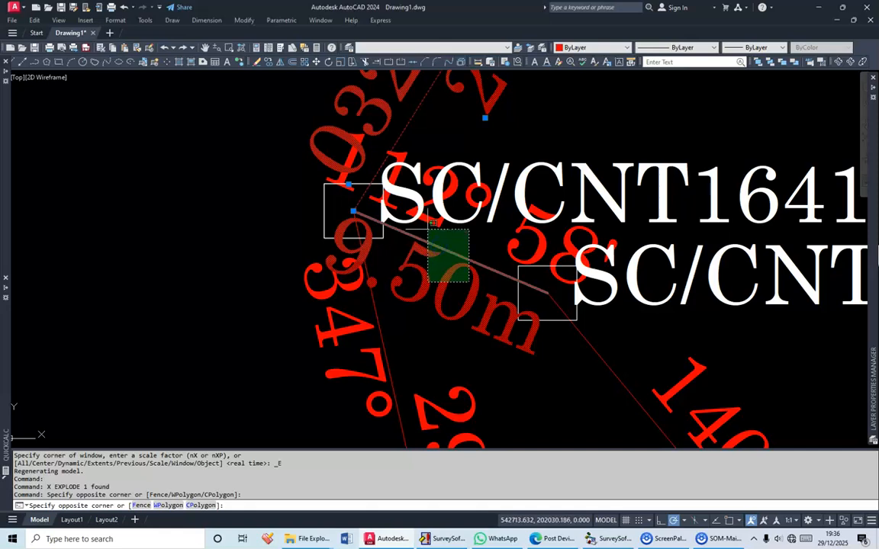
pyautogui.click(431, 228)
pyautogui.click(436, 226)
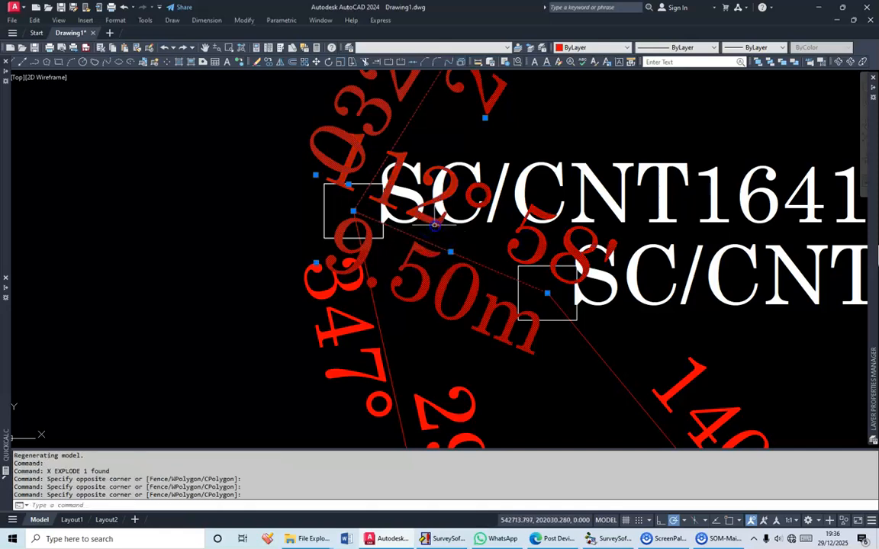
pyautogui.scroll(-5, 433, 223)
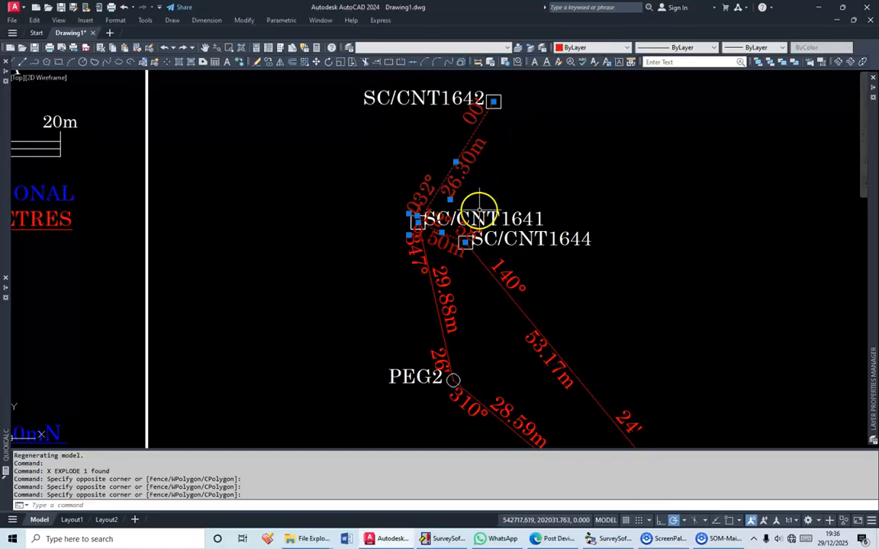
pyautogui.click(439, 48)
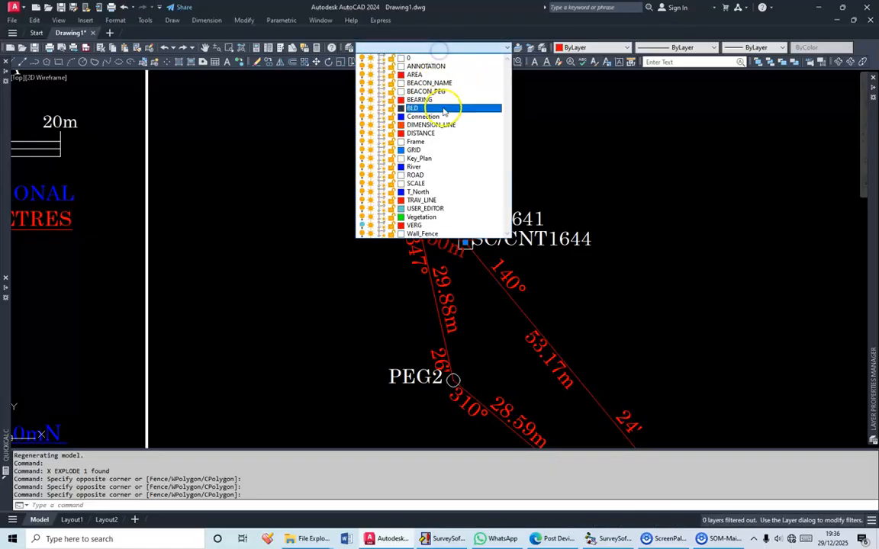
pyautogui.click(453, 158)
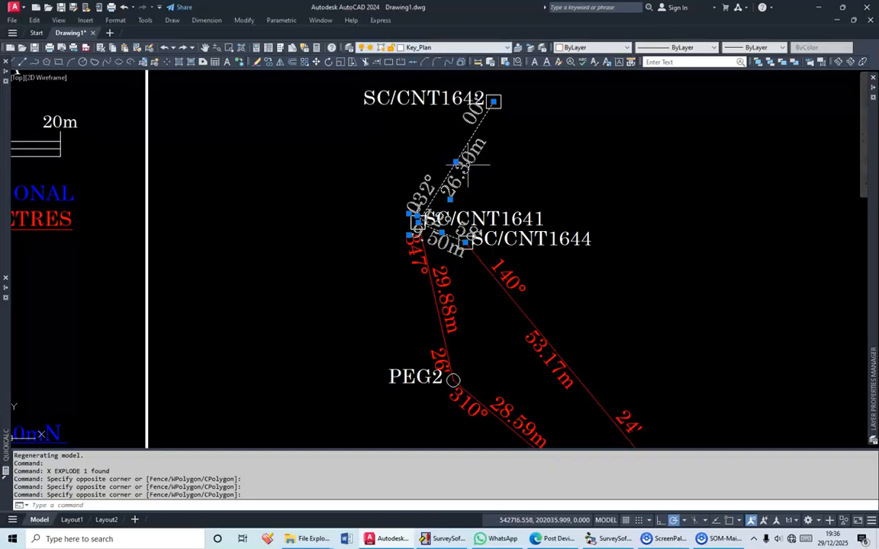
pyautogui.press('Escape')
# Put the connection legs from SC/CNT1644 to SC/---C0001 and SC/CNT1641 through PEG2 and PEG1 to SC/---C0004, with their texts, on the Connection layer
pyautogui.click(575, 360)
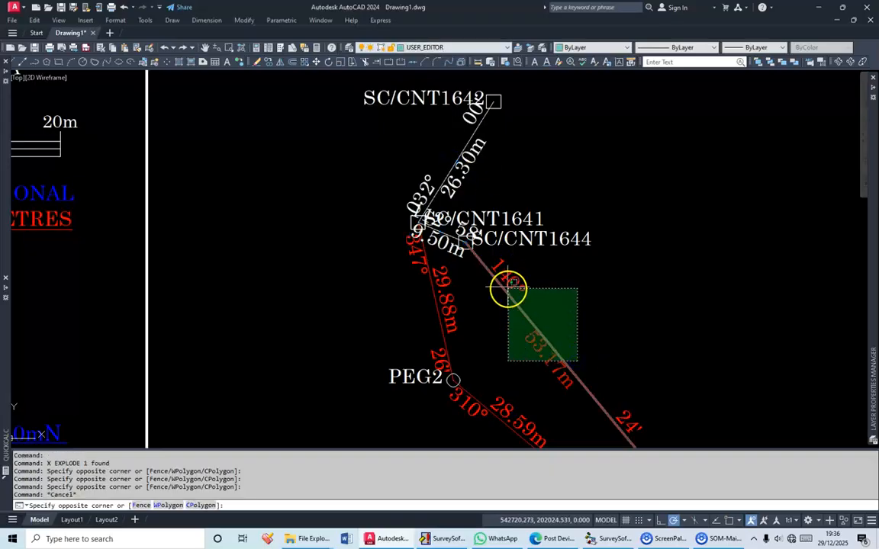
pyautogui.click(478, 308)
pyautogui.click(477, 309)
pyautogui.click(401, 261)
pyautogui.moveTo(424, 275); pyautogui.dragTo(348, 161)
pyautogui.click(477, 308)
pyautogui.click(370, 280)
pyautogui.moveTo(603, 342); pyautogui.dragTo(546, 217)
pyautogui.scroll(4, 483, 300)
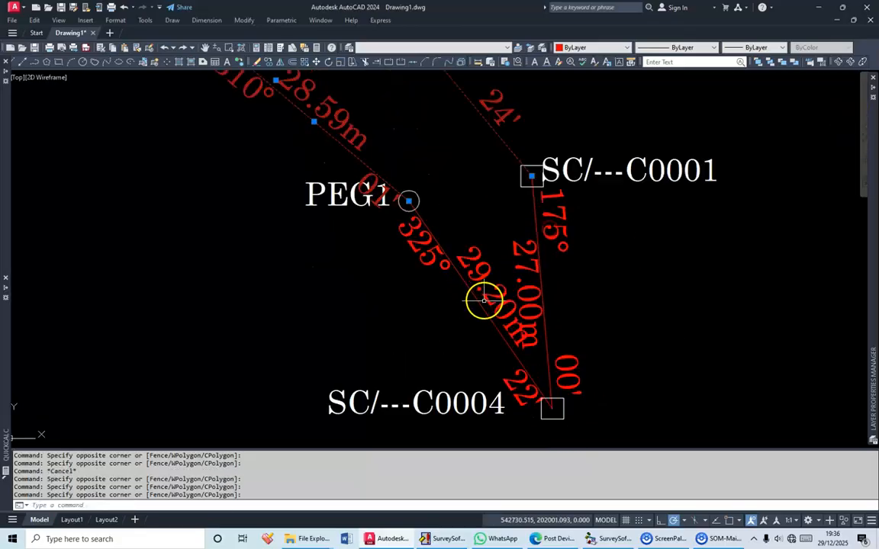
pyautogui.click(467, 334)
pyautogui.click(390, 223)
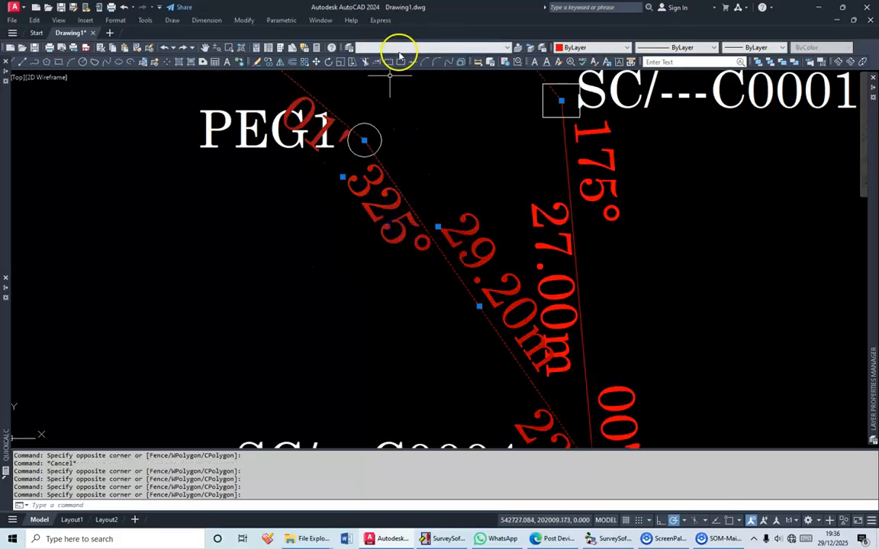
pyautogui.click(397, 49)
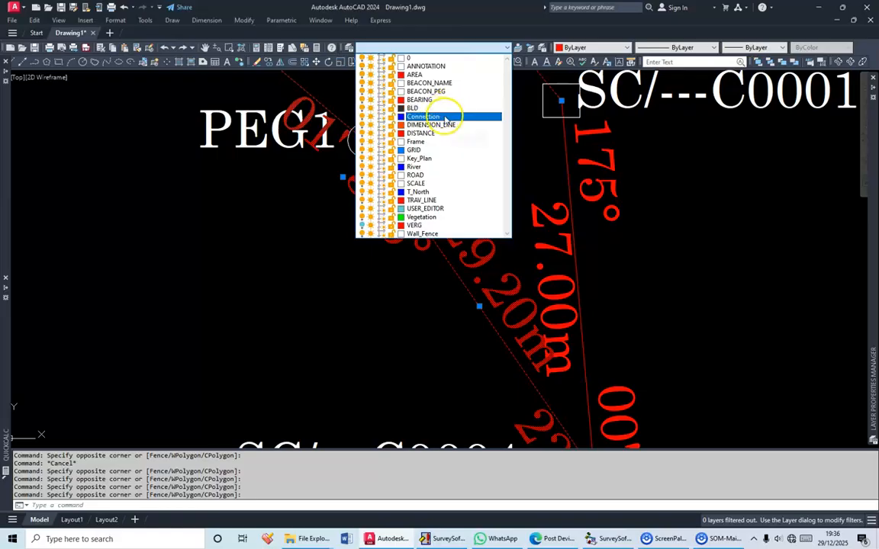
pyautogui.click(458, 120)
pyautogui.scroll(-5, 522, 255)
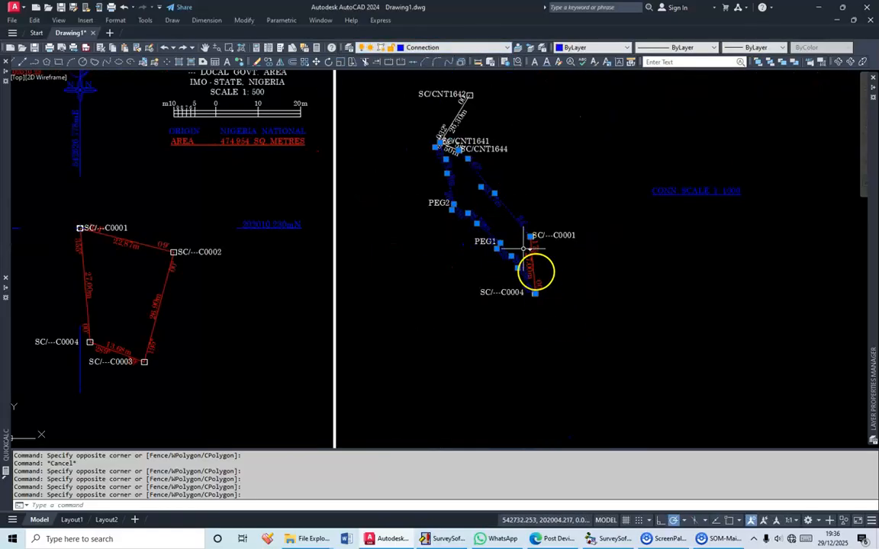
pyautogui.press('Escape')
# Move the SC/CNT1641 label to the left side of its control point, clear of the line texts
pyautogui.scroll(3, 467, 144)
pyautogui.scroll(2, 488, 189)
pyautogui.click(474, 183)
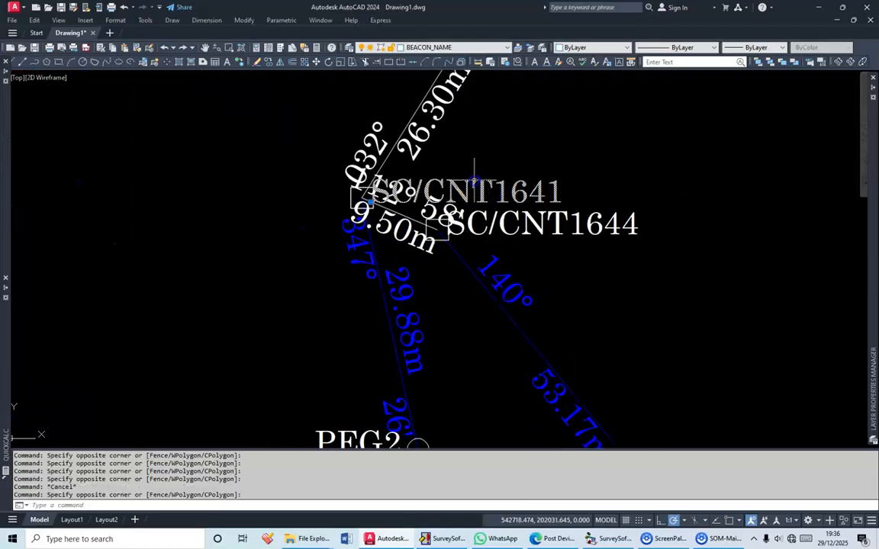
pyautogui.moveTo(474, 183); pyautogui.dragTo(251, 187)
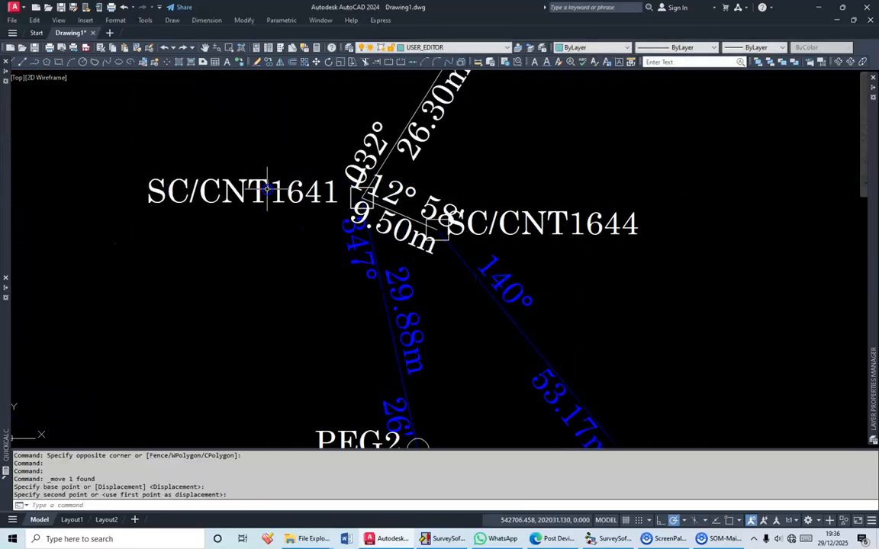
# Shorten the gap between 032° and 00' in the bearing text of the SC/CNT1641–SC/CNT1642 line
pyautogui.click(367, 145)
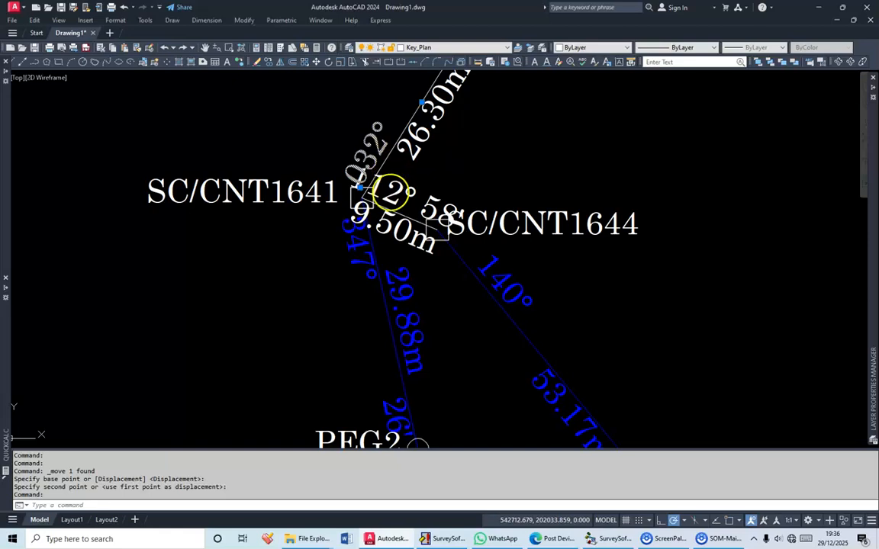
pyautogui.doubleClick(366, 191)
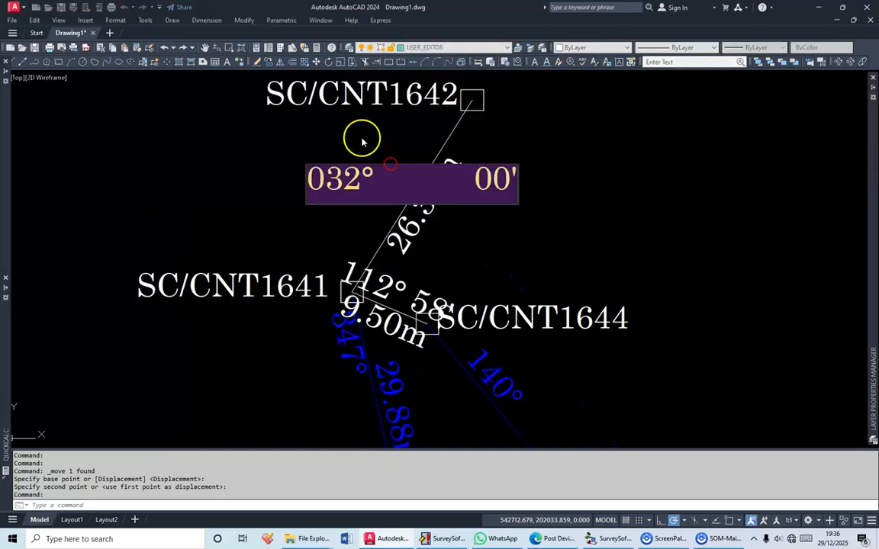
pyautogui.click(380, 183)
pyautogui.moveTo(380, 183); pyautogui.dragTo(435, 185)
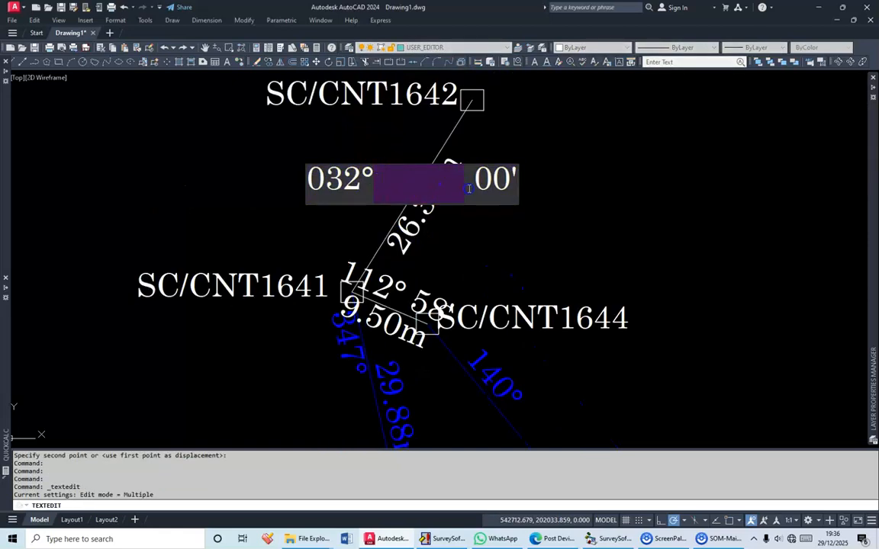
pyautogui.click(581, 182)
# Move the whole connection traverse with its labels into the lower-left part of the plan frame, beside the plotted parcel
pyautogui.scroll(-5, 580, 183)
pyautogui.click(619, 337)
pyautogui.click(512, 161)
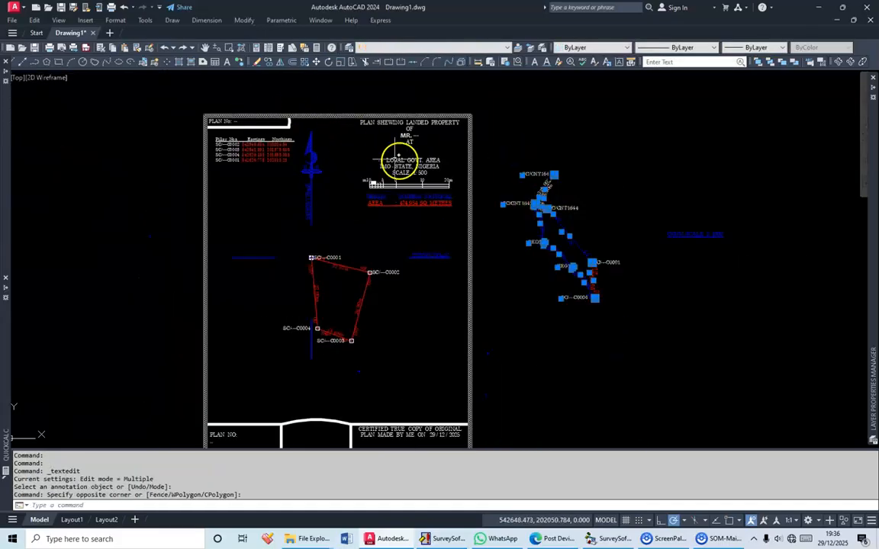
pyautogui.click(318, 62)
pyautogui.click(543, 227)
pyautogui.moveTo(418, 279); pyautogui.dragTo(478, 211)
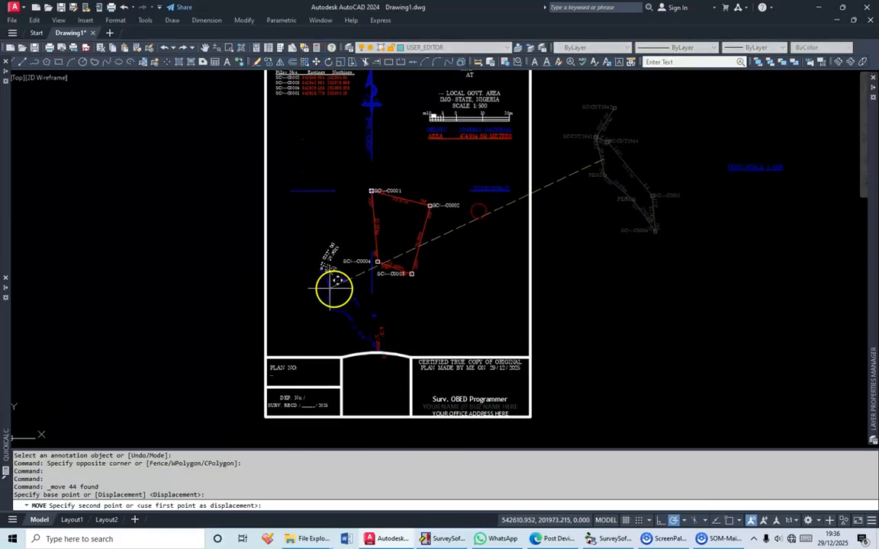
pyautogui.scroll(4, 318, 284)
pyautogui.scroll(-2, 293, 259)
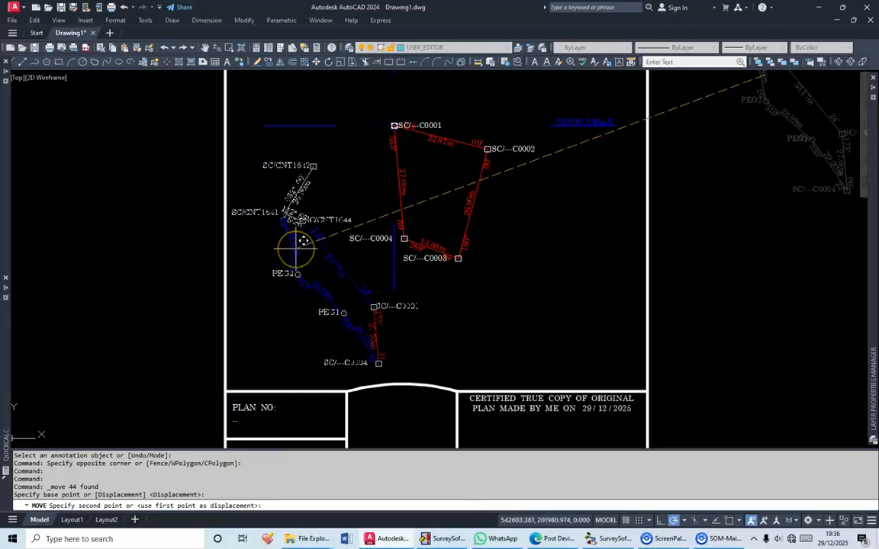
pyautogui.click(296, 248)
pyautogui.middleClick(411, 265)
pyautogui.middleClick(411, 265)
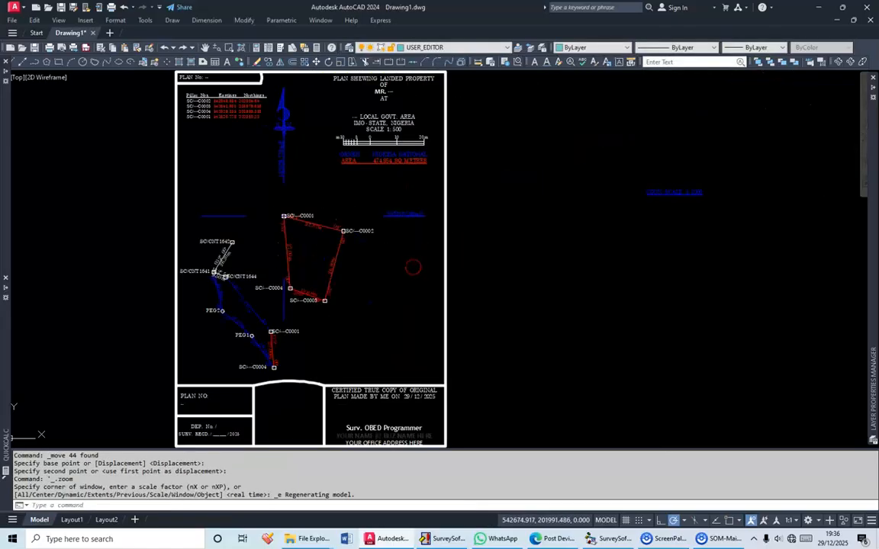
# Move the CONN. SCALE 1:1000 text into the plan frame, below PEG2 and left of the connection traverse
pyautogui.click(672, 263)
pyautogui.scroll(2, 677, 229)
pyautogui.click(695, 227)
pyautogui.click(718, 210)
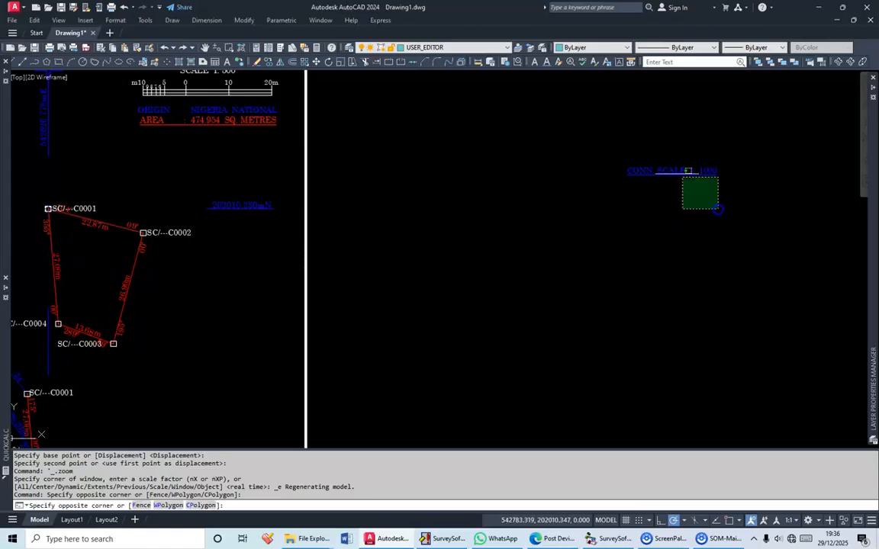
pyautogui.click(663, 162)
pyautogui.rightClick(663, 164)
pyautogui.click(687, 261)
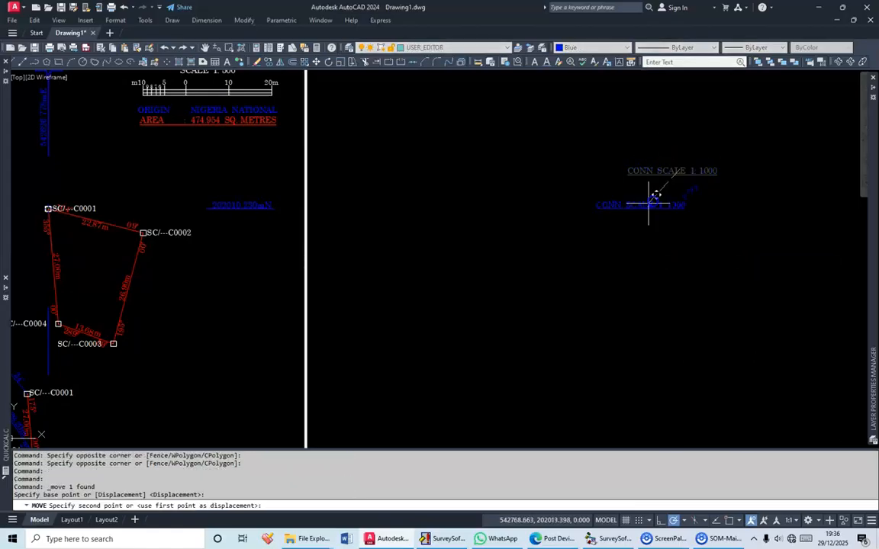
pyautogui.scroll(-5, 618, 221)
pyautogui.scroll(5, 540, 231)
pyautogui.moveTo(398, 270); pyautogui.dragTo(588, 250)
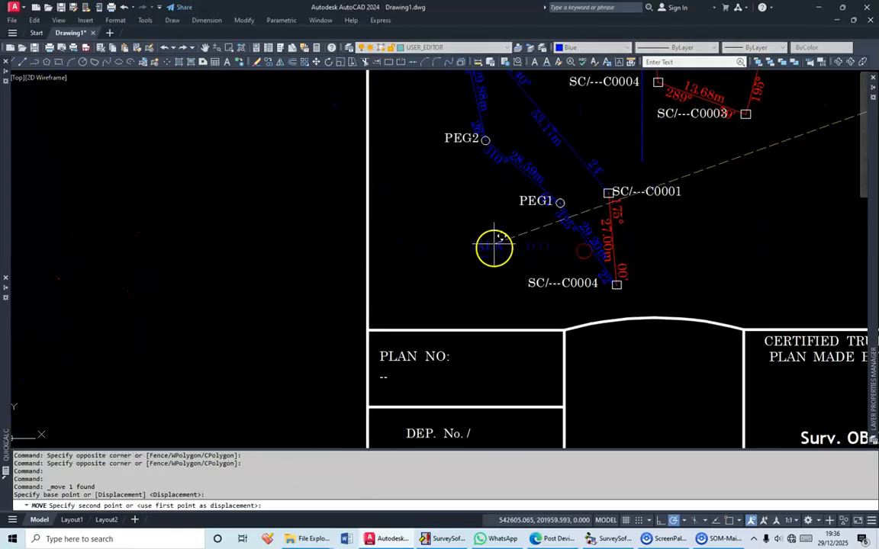
pyautogui.click(477, 230)
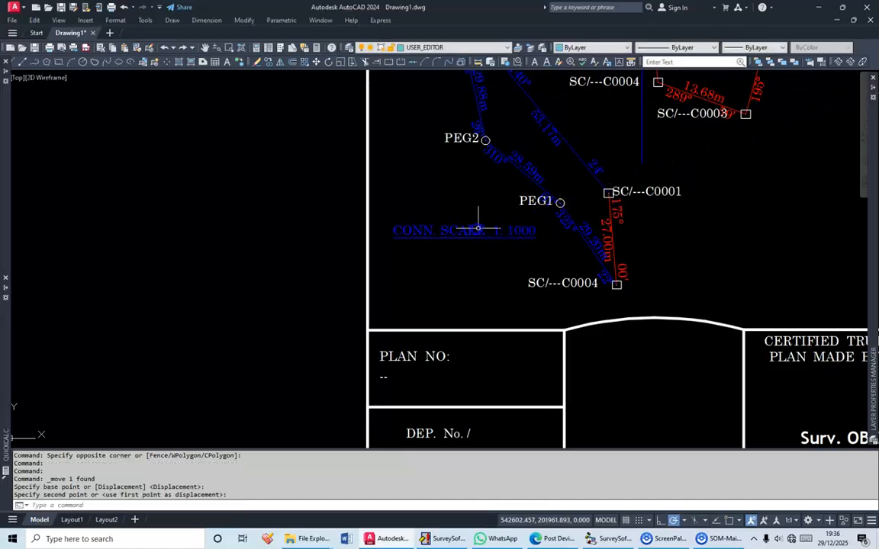
pyautogui.middleClick(533, 228)
pyautogui.middleClick(533, 227)
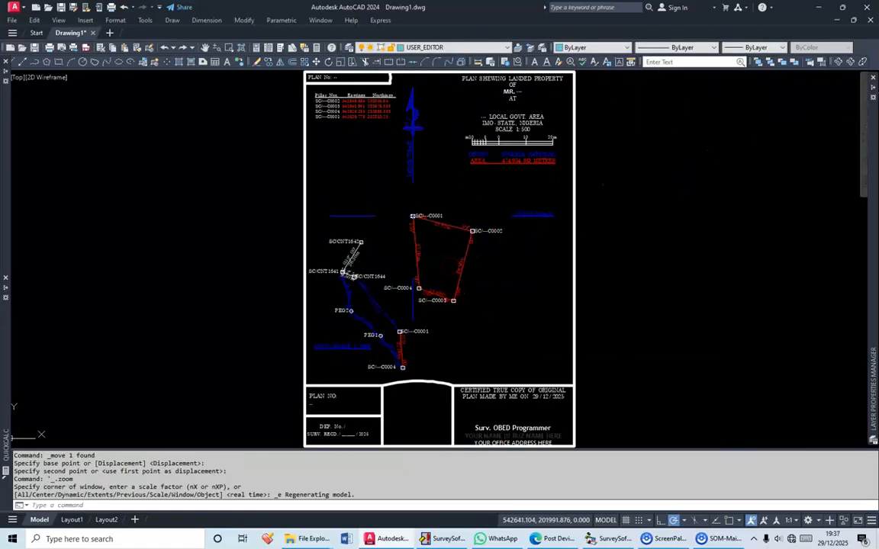
# Replace the dashes after MR. in the plan title with NAME. SNAME and finish the text edit
pyautogui.moveTo(544, 156); pyautogui.dragTo(553, 275)
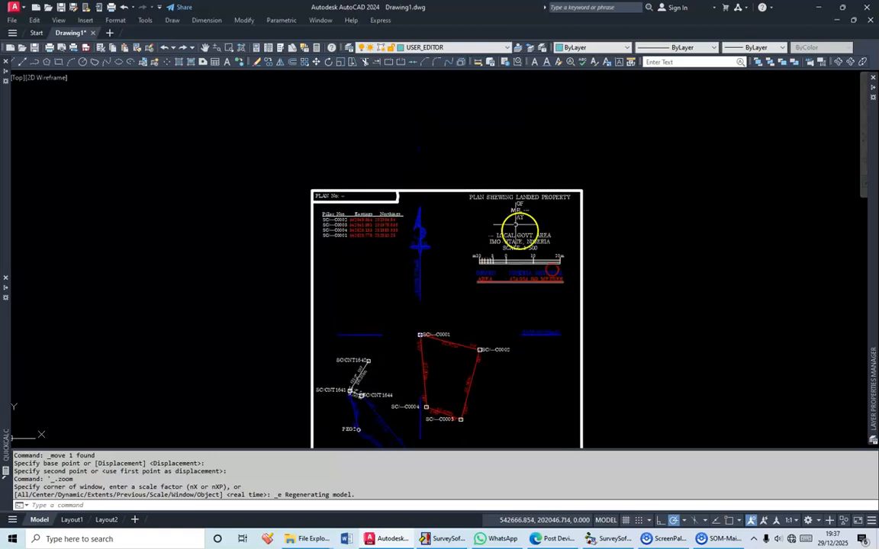
pyautogui.scroll(7, 518, 225)
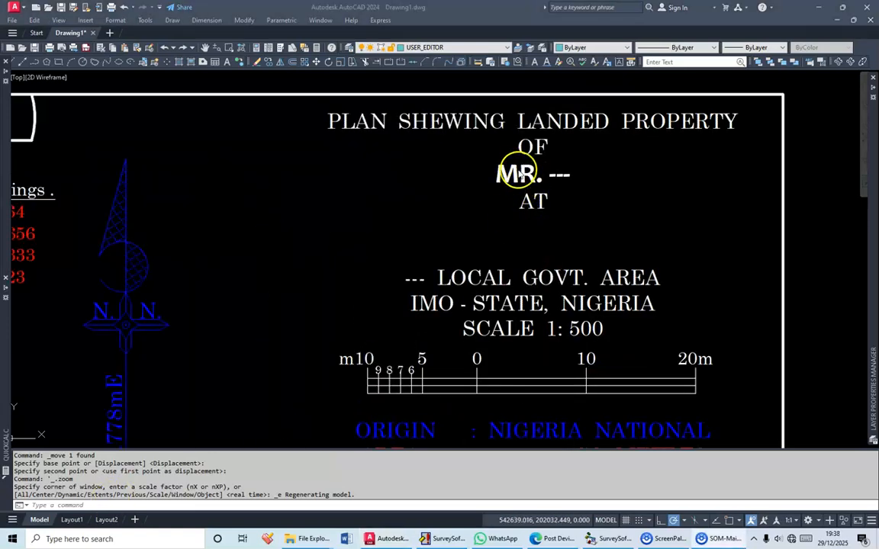
pyautogui.click(518, 174)
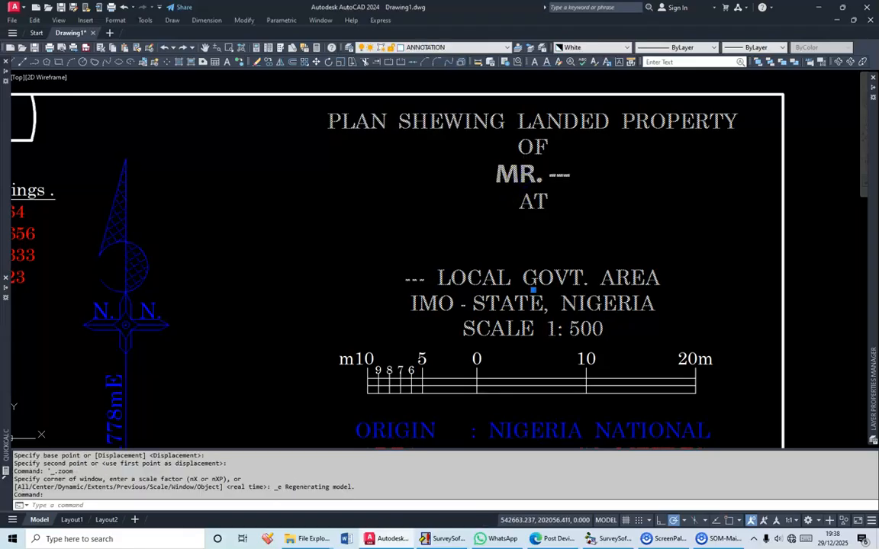
pyautogui.doubleClick(557, 170)
pyautogui.moveTo(549, 174); pyautogui.dragTo(576, 176)
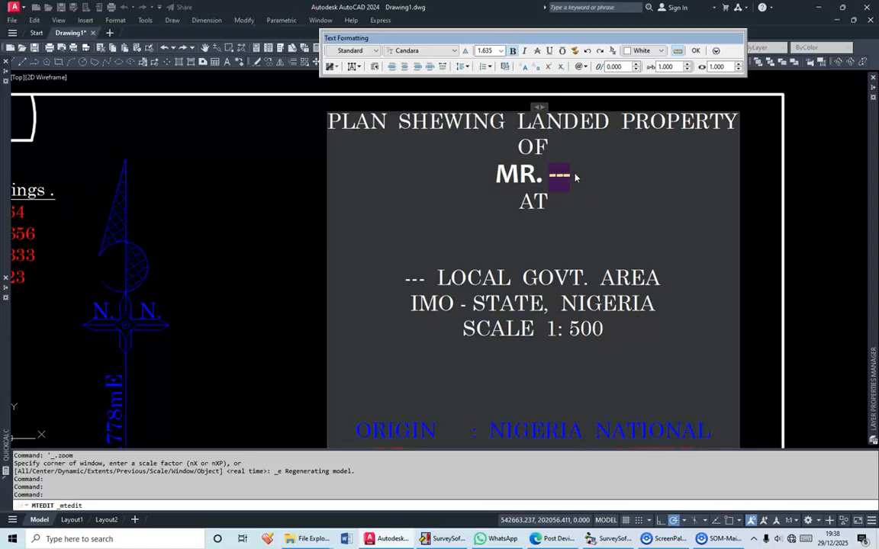
pyautogui.write('B')
pyautogui.press('BackSpace')
pyautogui.write('N')
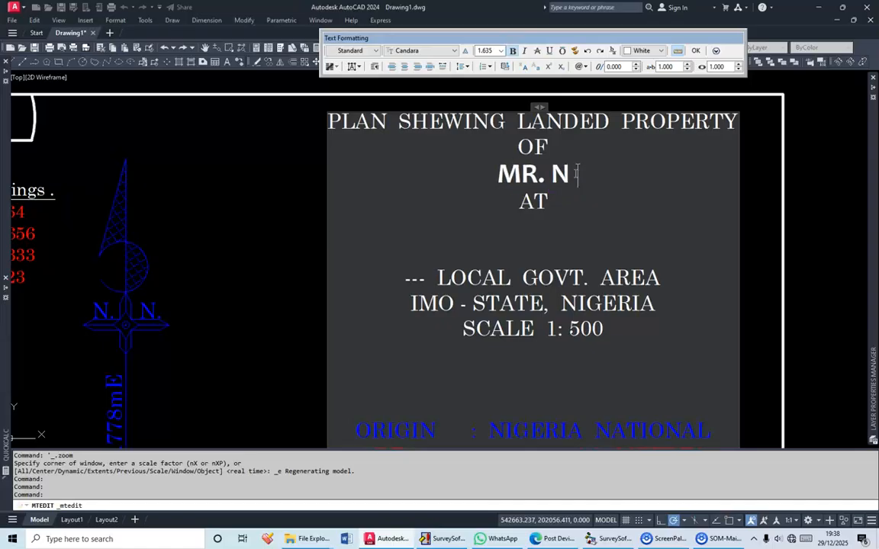
pyautogui.write('AME.  SNAME')
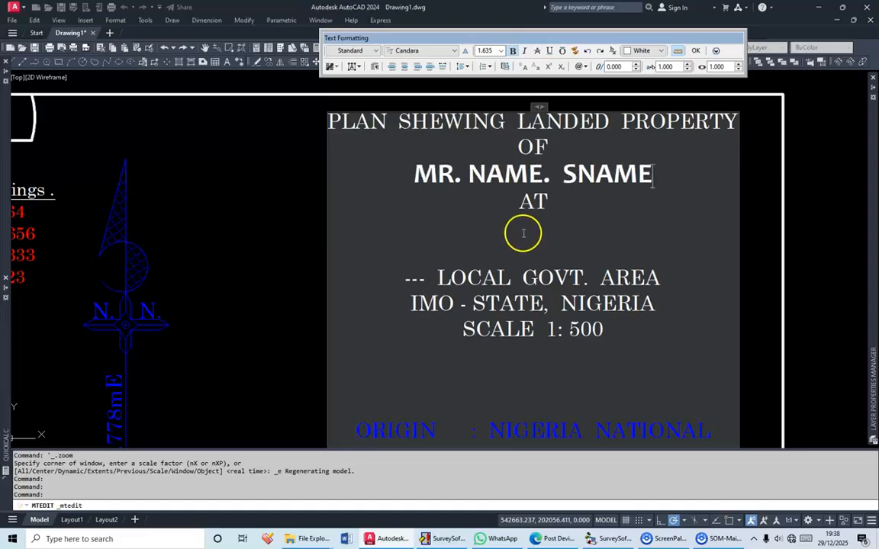
pyautogui.scroll(-4, 523, 233)
pyautogui.scroll(-4, 500, 257)
pyautogui.click(473, 303)
# Examine the plan number and deposit boxes, the certification text with its date, and the overall plan layout
pyautogui.moveTo(473, 305); pyautogui.dragTo(447, 153)
pyautogui.scroll(8, 462, 282)
pyautogui.scroll(-5, 433, 268)
pyautogui.scroll(7, 433, 273)
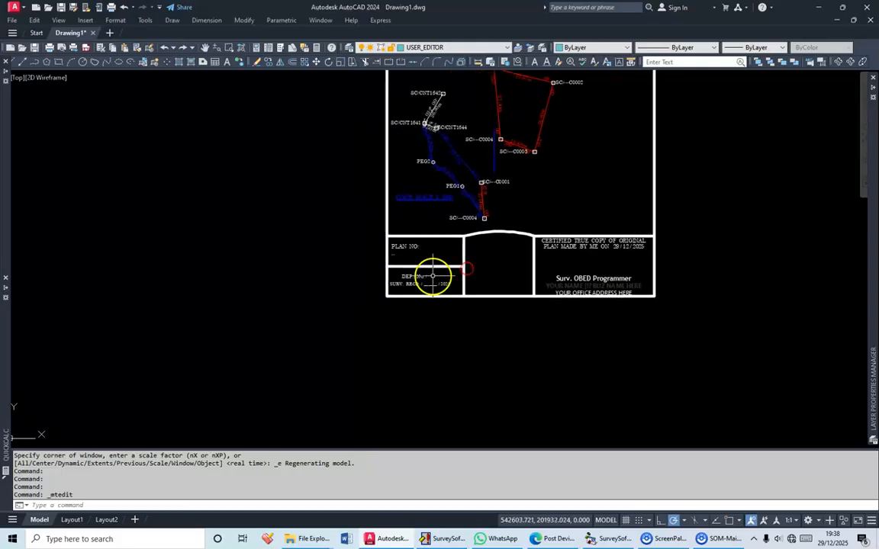
pyautogui.scroll(-2, 437, 270)
pyautogui.moveTo(555, 258); pyautogui.dragTo(279, 336)
pyautogui.scroll(2, 574, 266)
pyautogui.moveTo(638, 288); pyautogui.dragTo(544, 267)
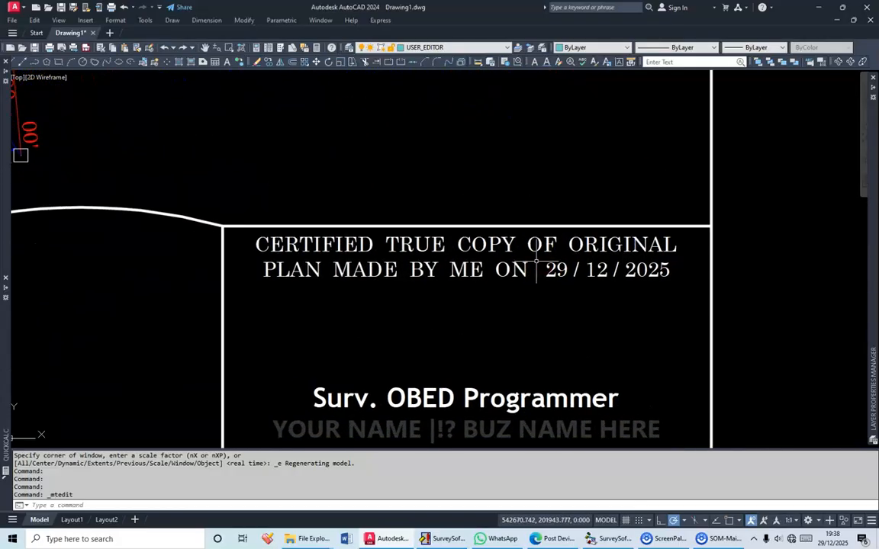
pyautogui.scroll(-2, 538, 265)
pyautogui.scroll(2, 540, 265)
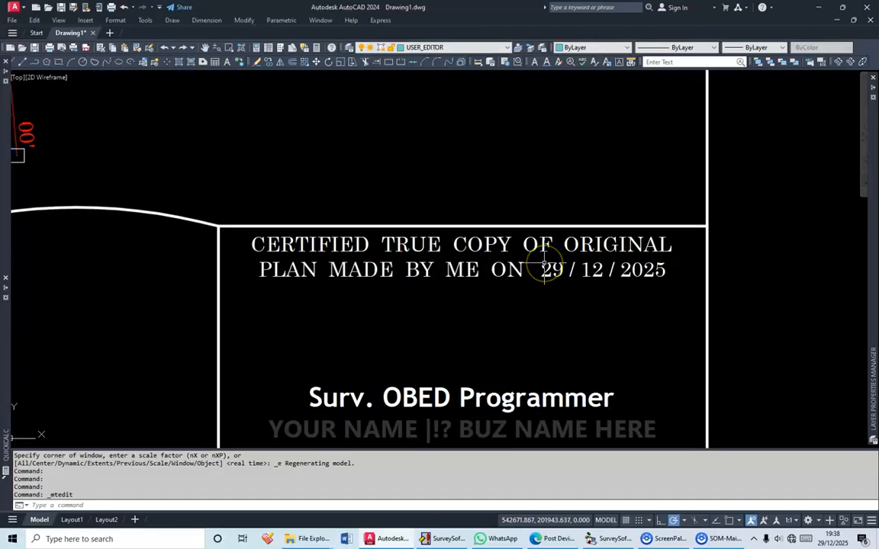
pyautogui.scroll(-4, 538, 267)
pyautogui.scroll(-3, 339, 289)
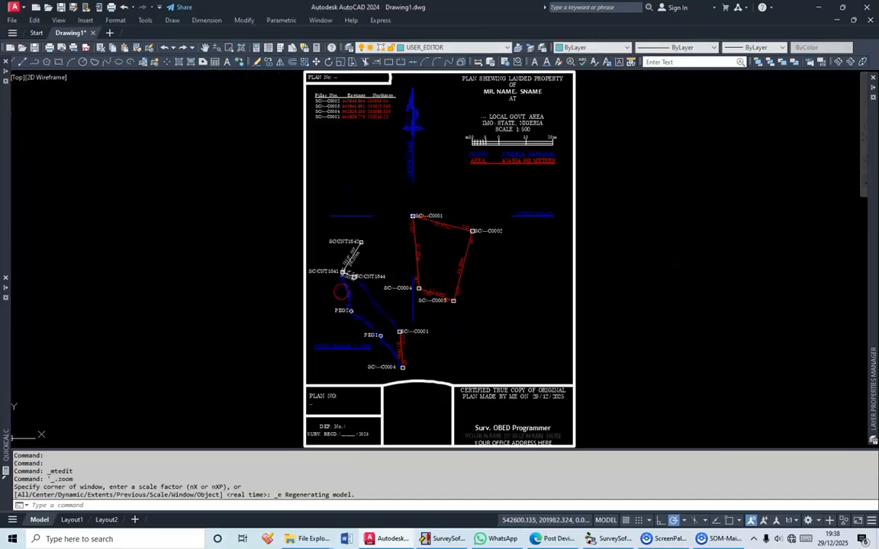
# Switch to SurveySoft Windows, move the Red Copy.INP computation report lower on the workspace, and expand its job database section
pyautogui.click(448, 538)
pyautogui.moveTo(306, 48); pyautogui.dragTo(302, 136)
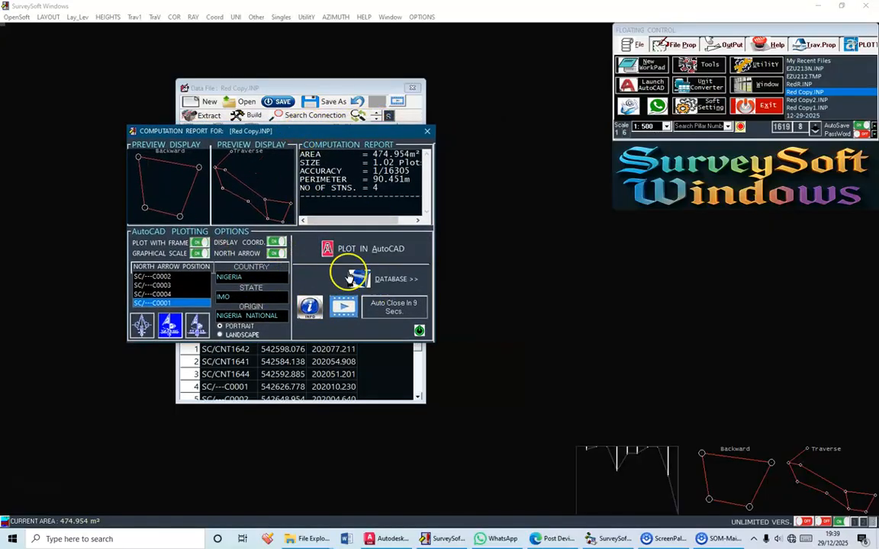
pyautogui.click(409, 282)
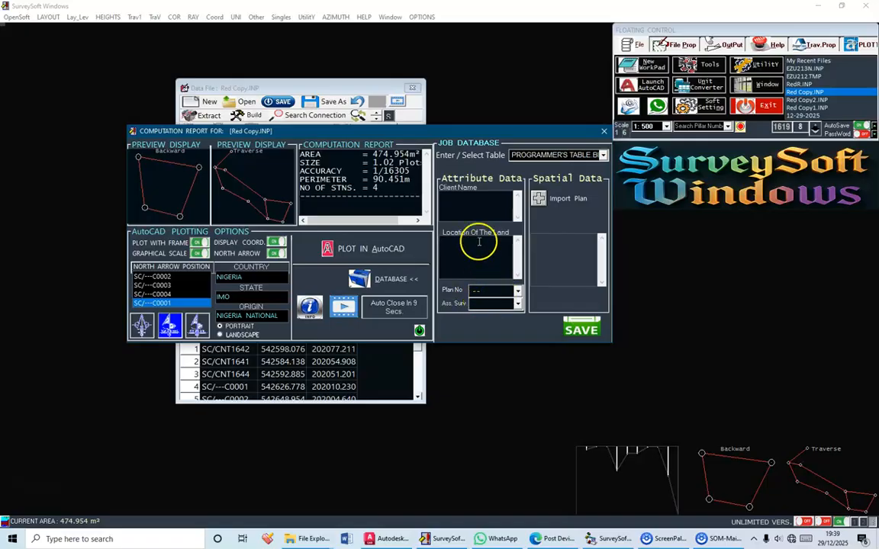
# Import the AutoCAD plan JOB ZZ from the SOFT TESTS folder as the job database's spatial data
pyautogui.click(564, 201)
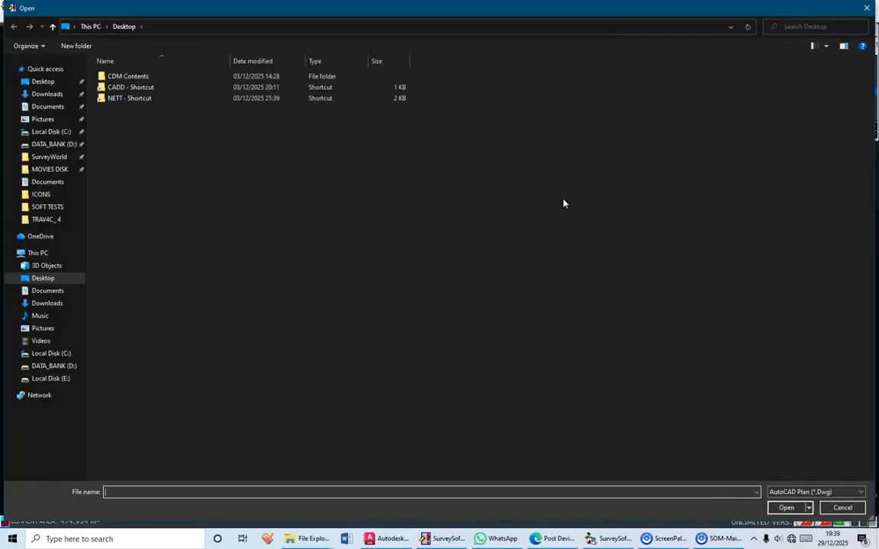
pyautogui.click(63, 207)
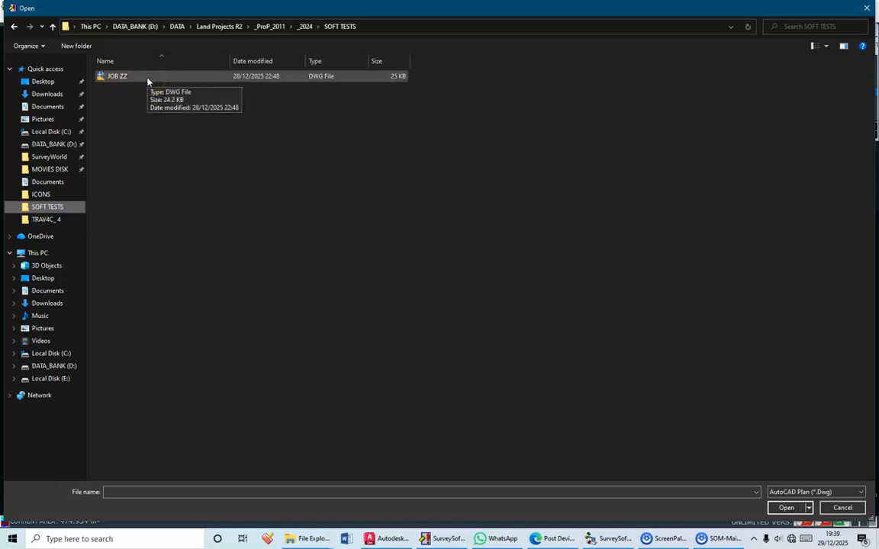
pyautogui.click(111, 77)
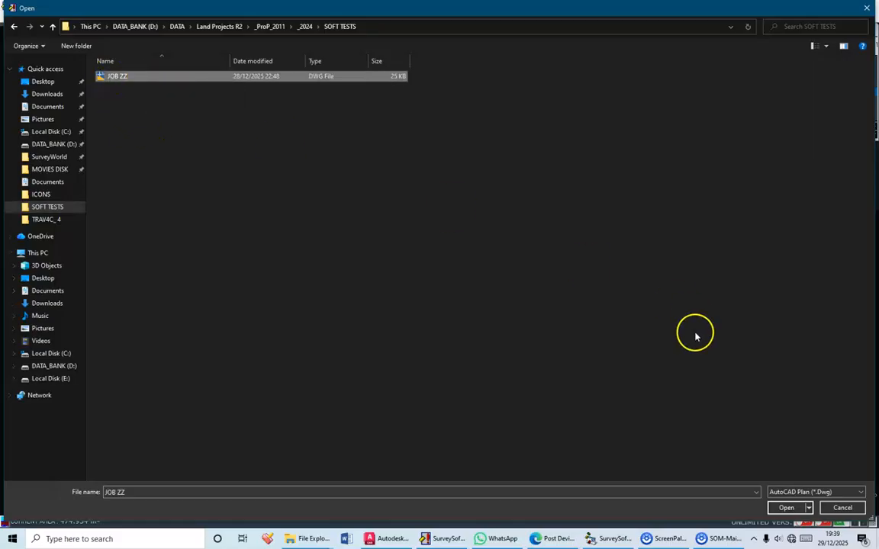
pyautogui.click(786, 508)
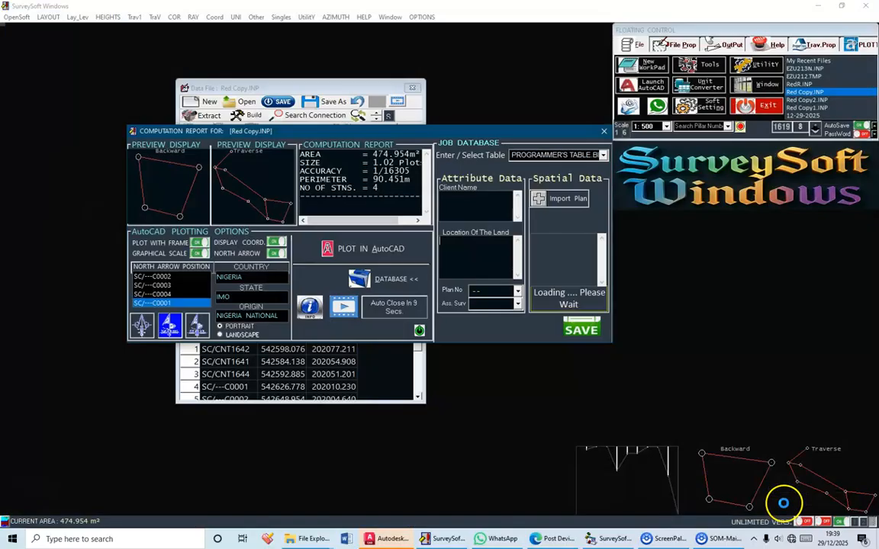